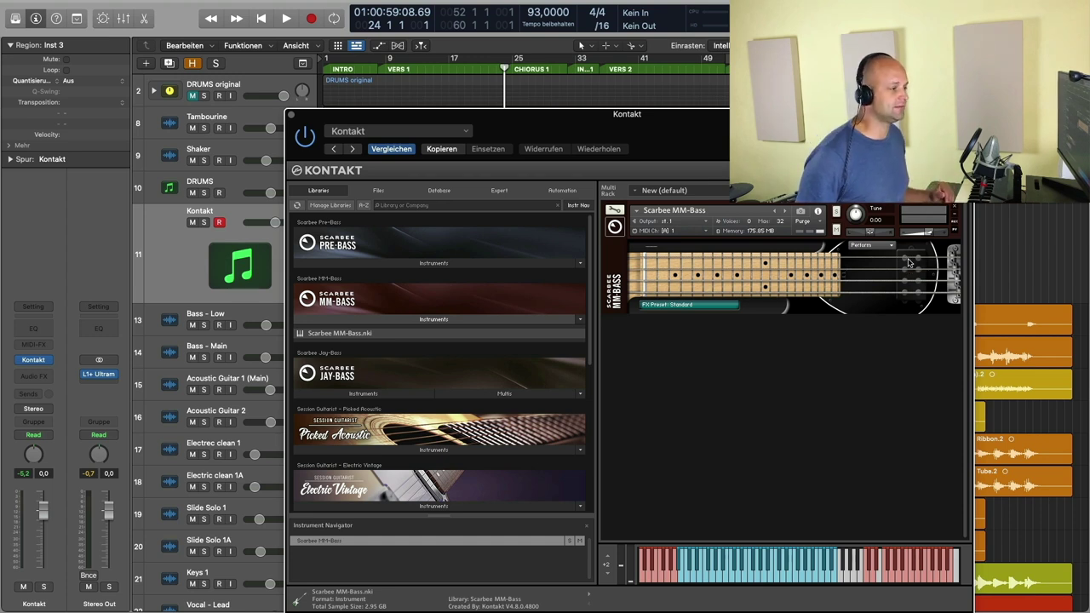
Set the player profile type of the Scarbee MM-Bass instrument to Pop & Country.
left_click(891, 246)
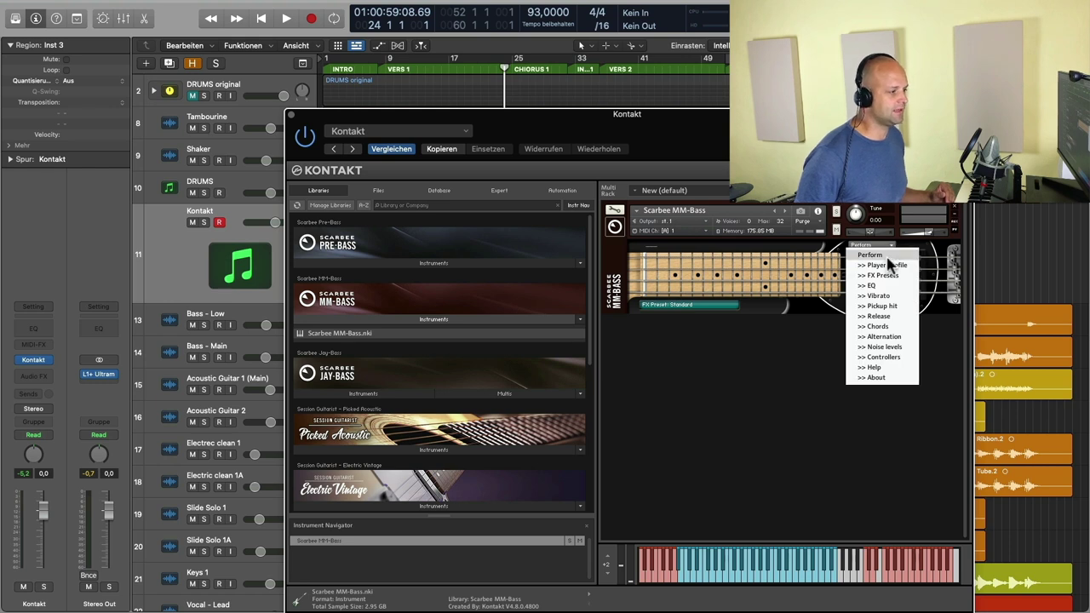
left_click(889, 266)
left_click(894, 293)
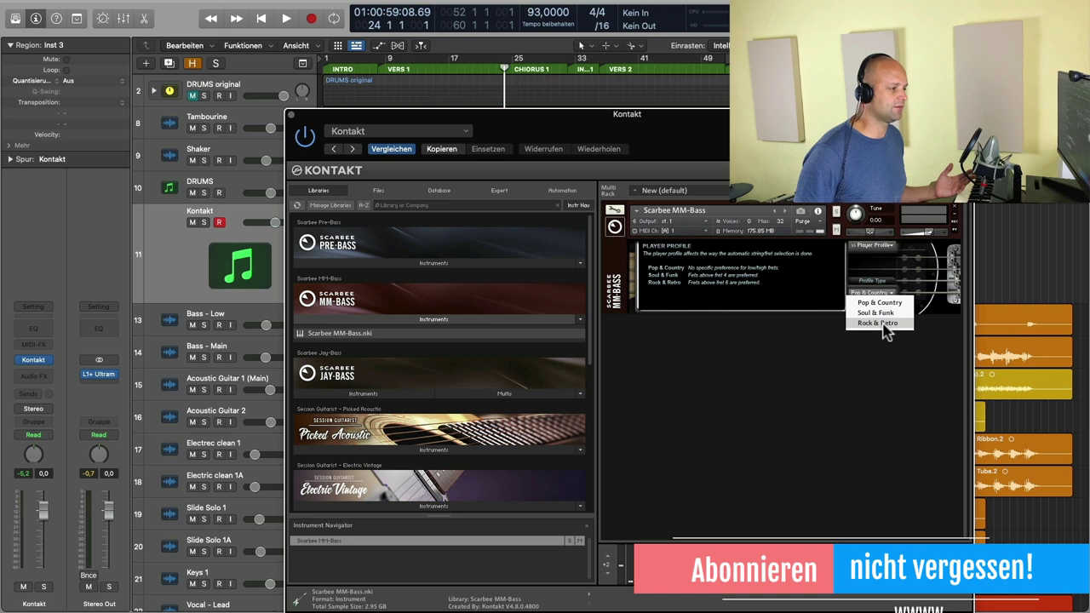
left_click(890, 303)
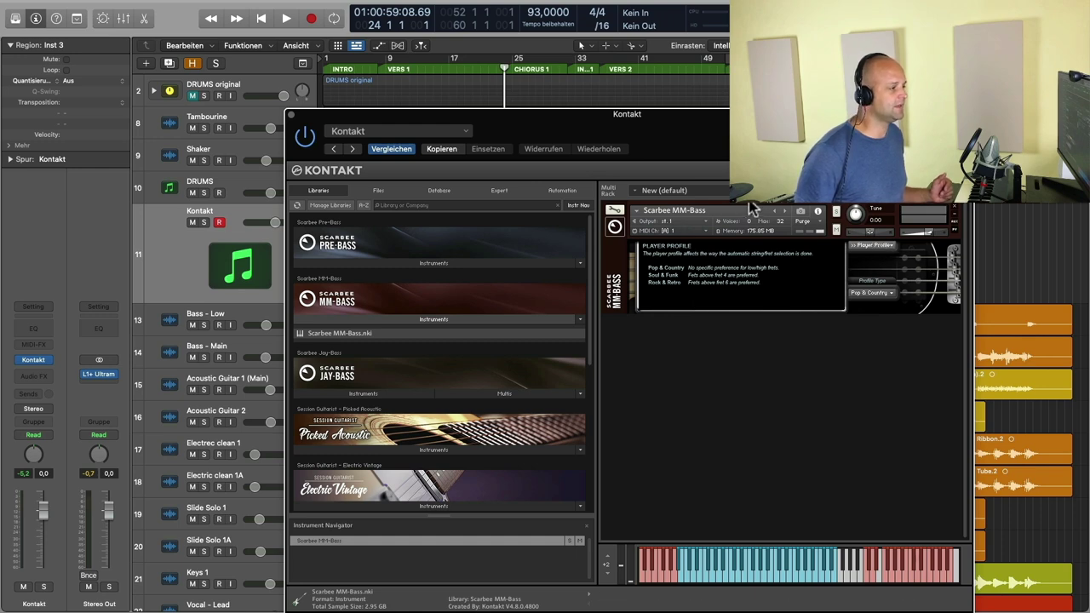
left_click(878, 341)
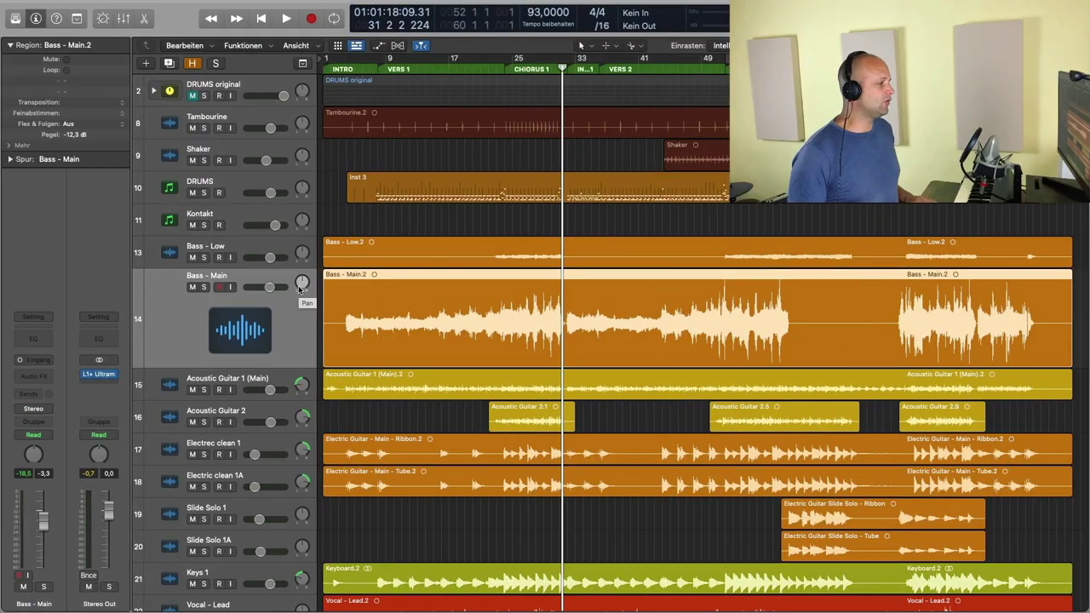
Solo the recorded bass tracks together with DRUMS original and play the song from Chorus 1.
left_click(201, 287)
left_click(204, 287)
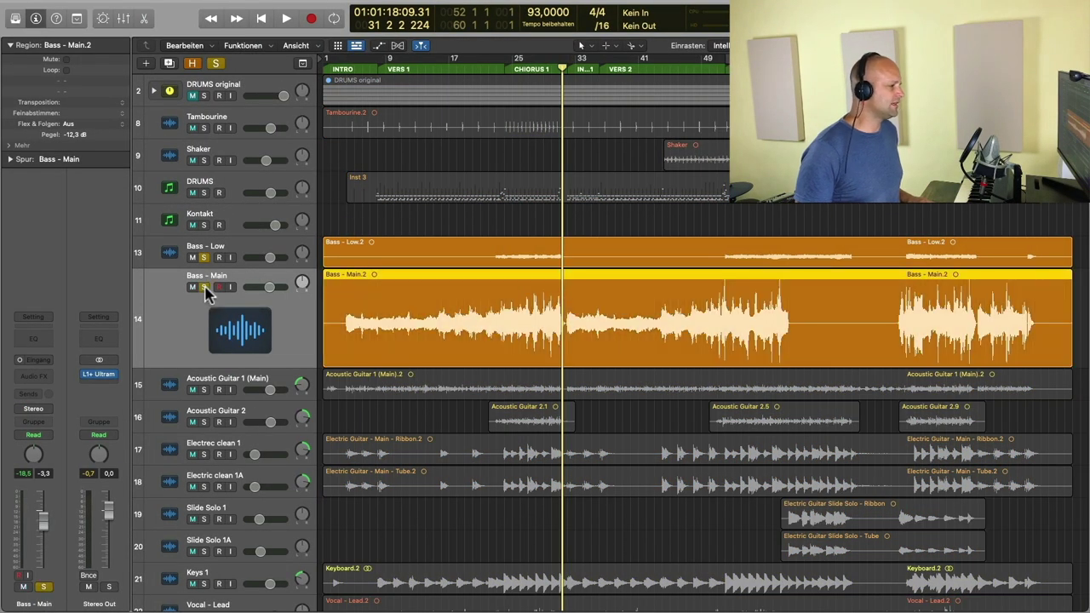
left_click(203, 95)
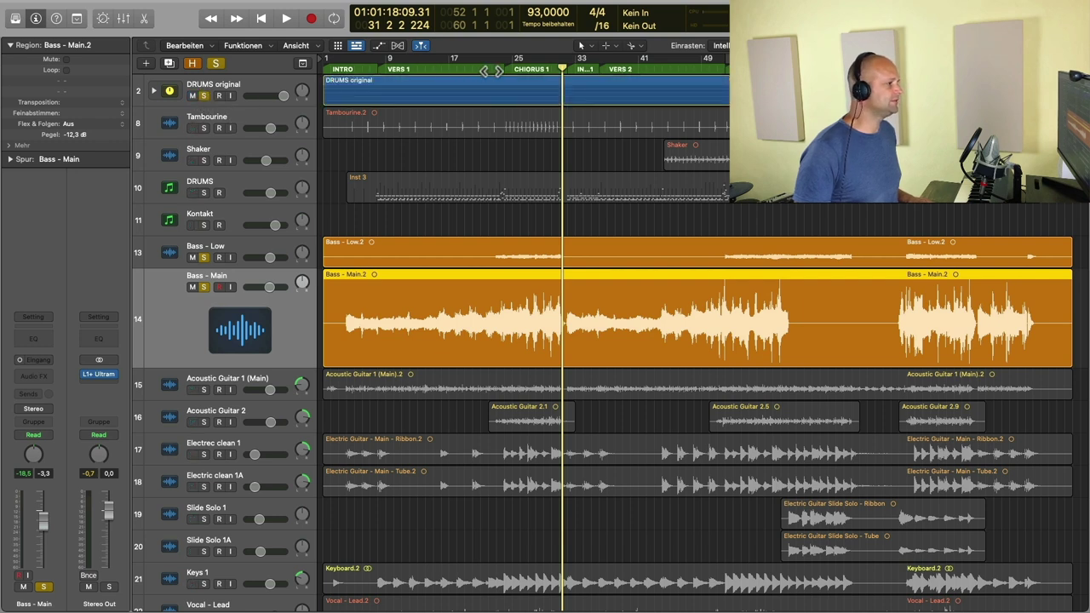
left_click(520, 71)
key("space")
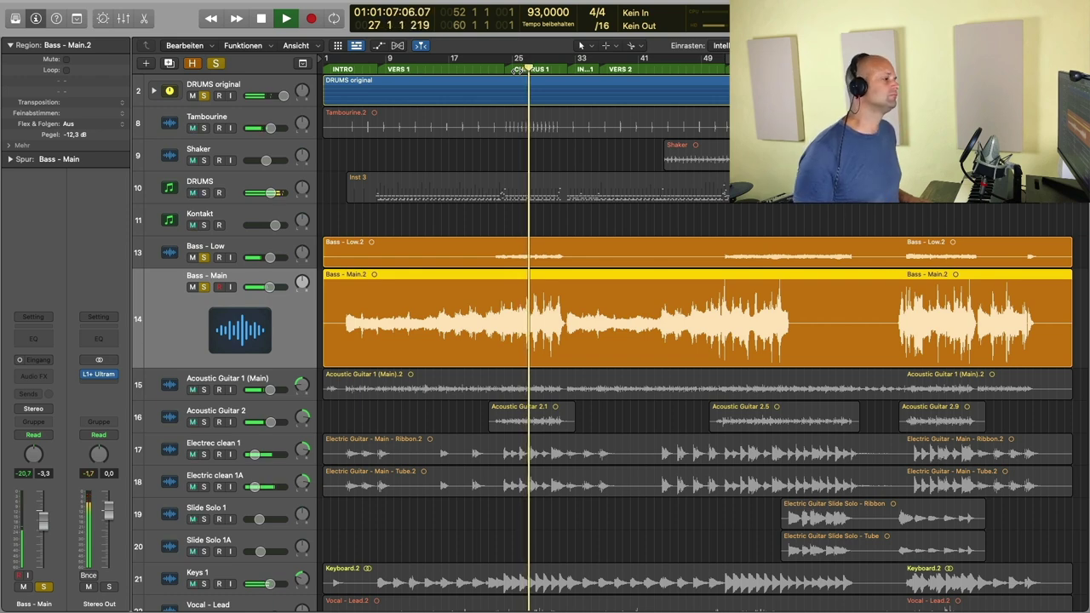
Clear the bass and drum solos during playback, mute the DRUMS instrument track and stop the song.
left_click(205, 287)
left_click(204, 95)
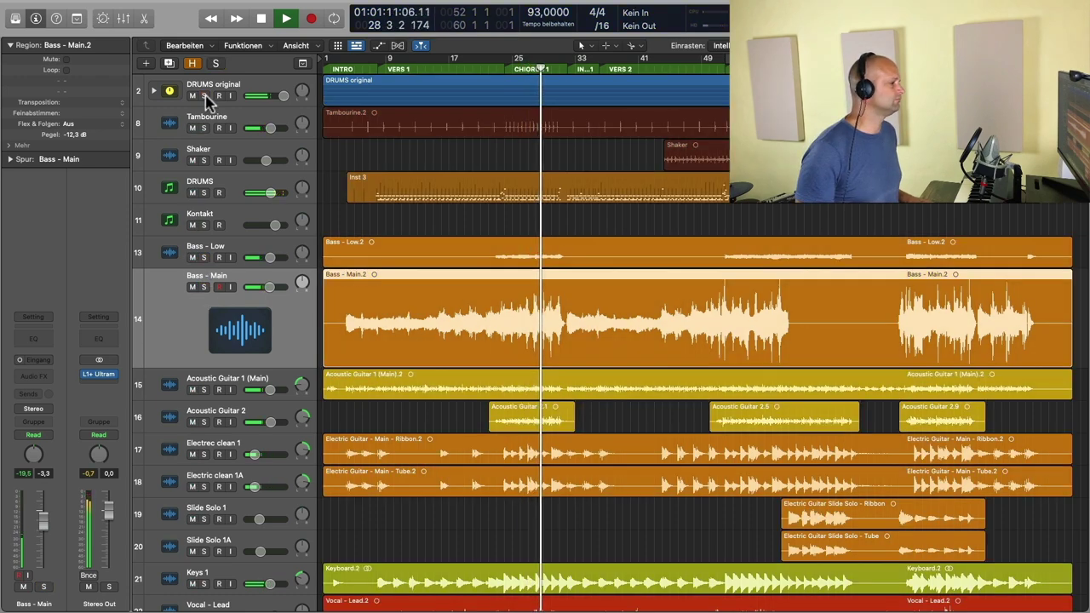
left_click(192, 192)
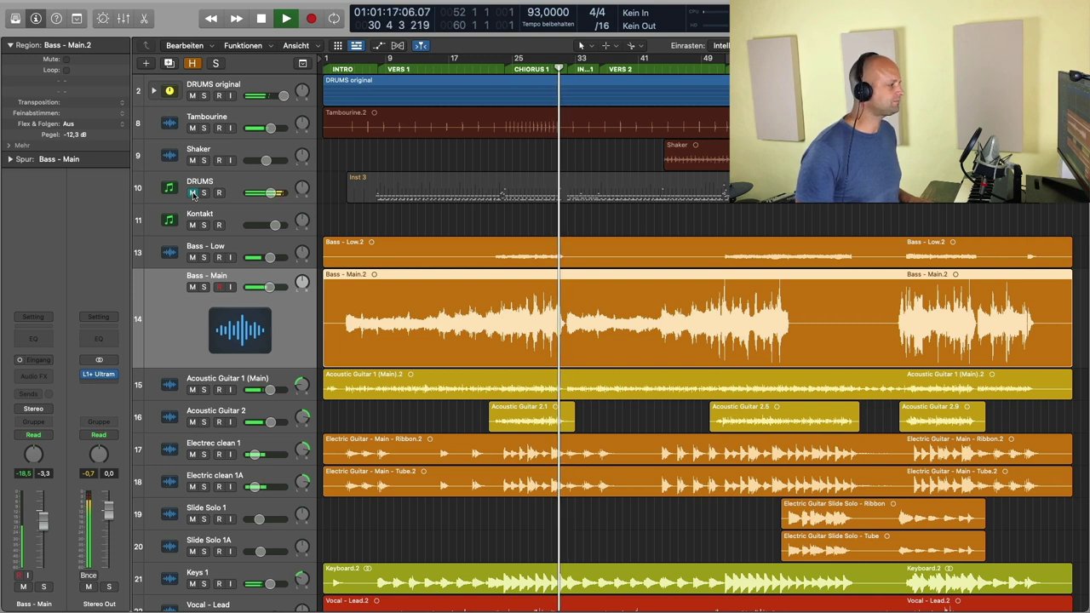
key("space")
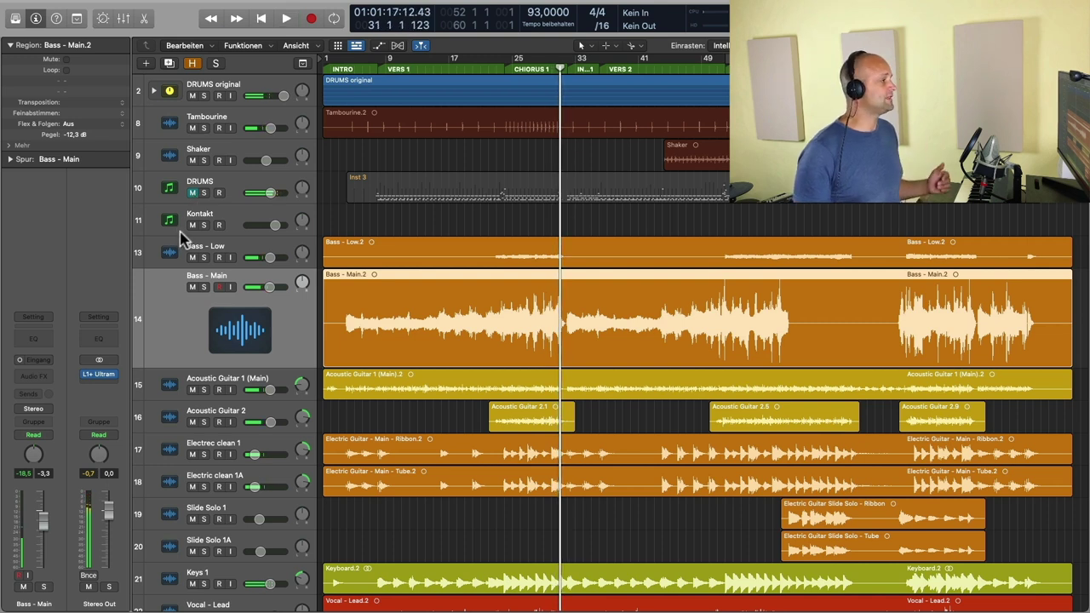
Mute DRUMS original, unmute the DRUMS instrument track and play the transition into Chorus 1.
left_click(193, 96)
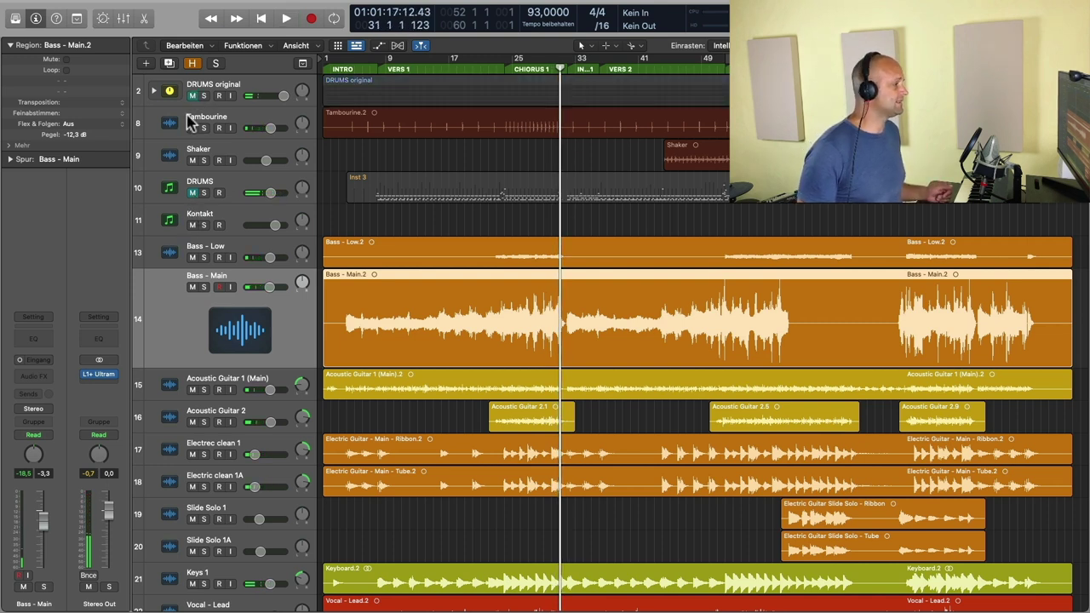
left_click(193, 193)
left_click(205, 194)
left_click(205, 193)
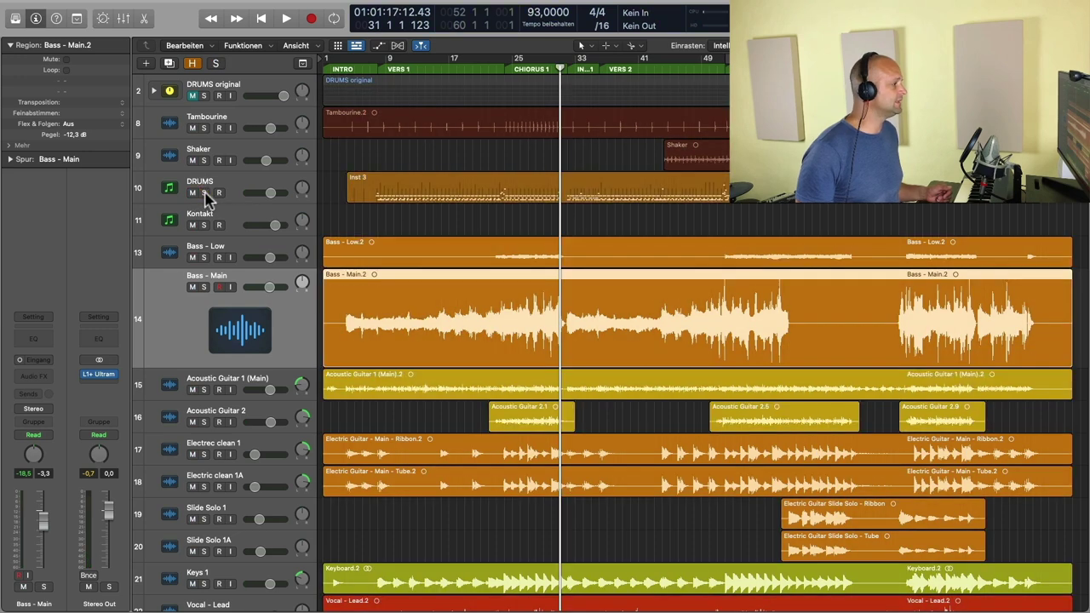
double_click(504, 72)
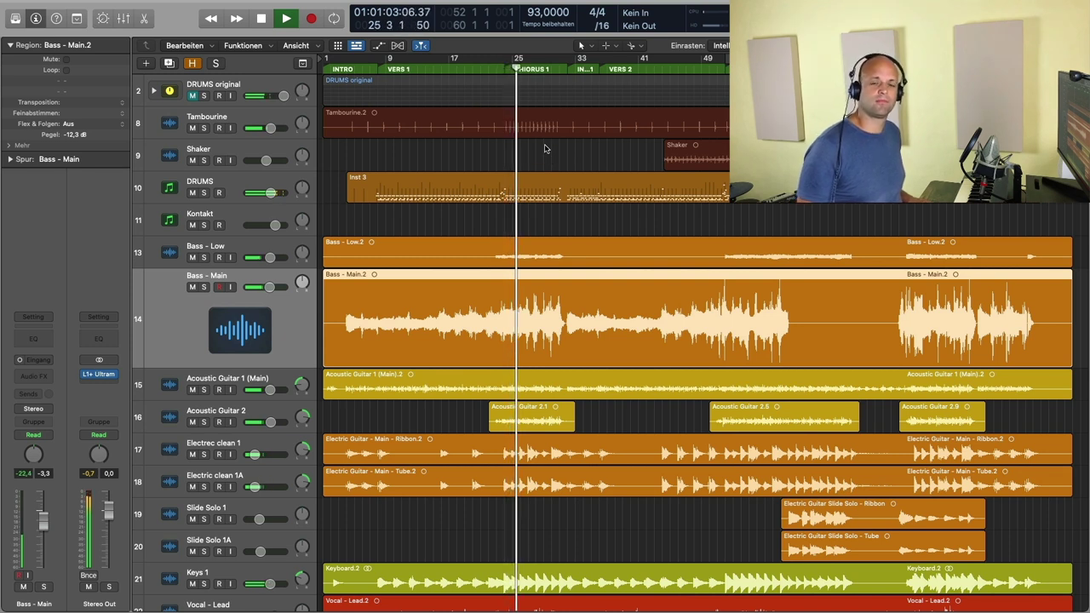
key("space")
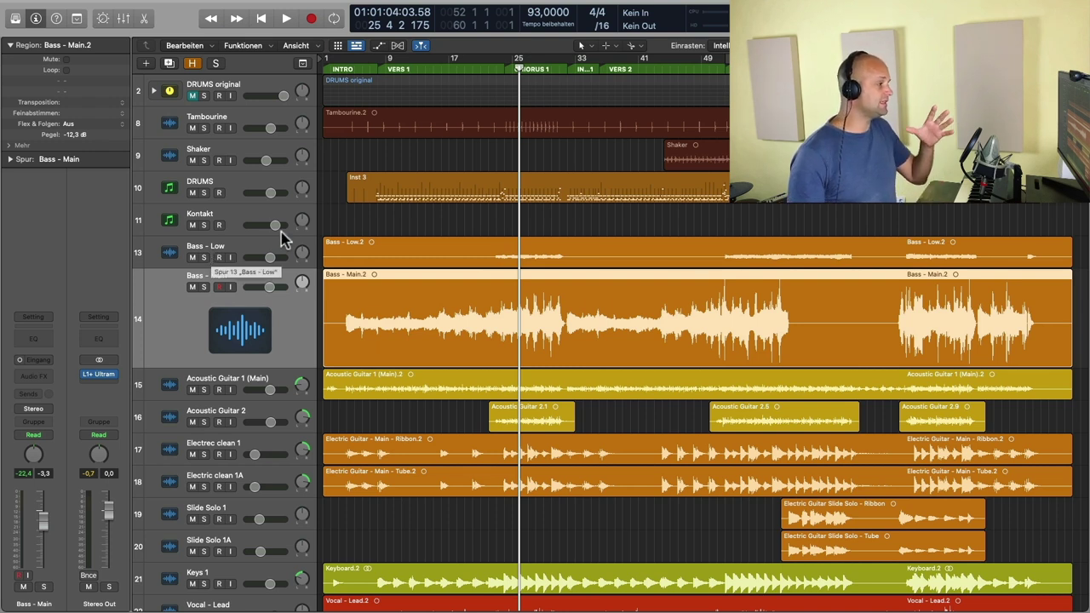
Mute Bass - Low and Bass - Main, select the Kontakt track and move the playhead near the song's beginning.
left_click(193, 257)
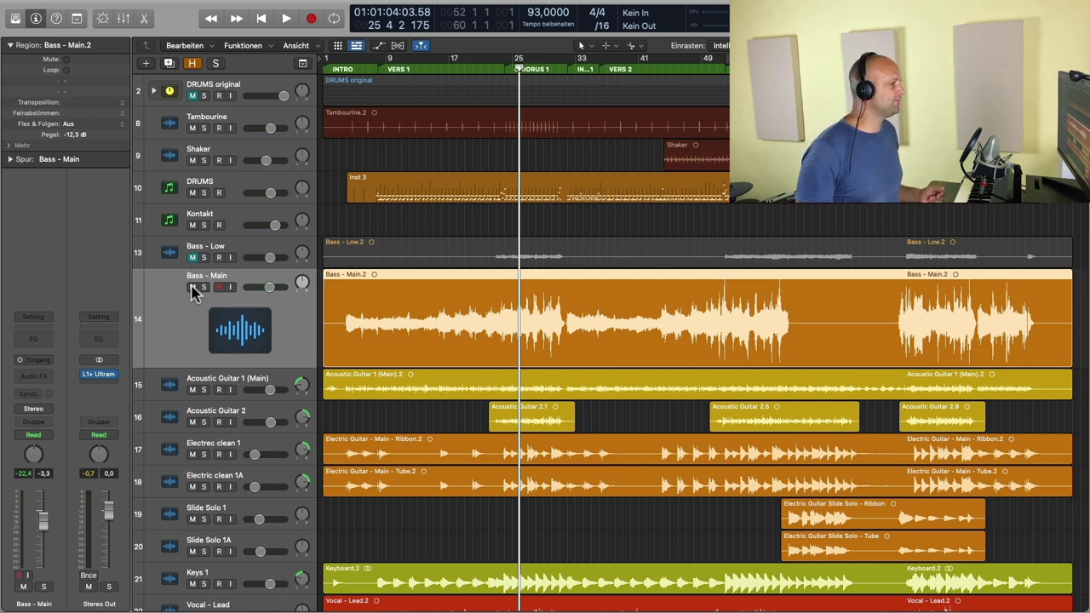
left_click(192, 287)
left_click(262, 218)
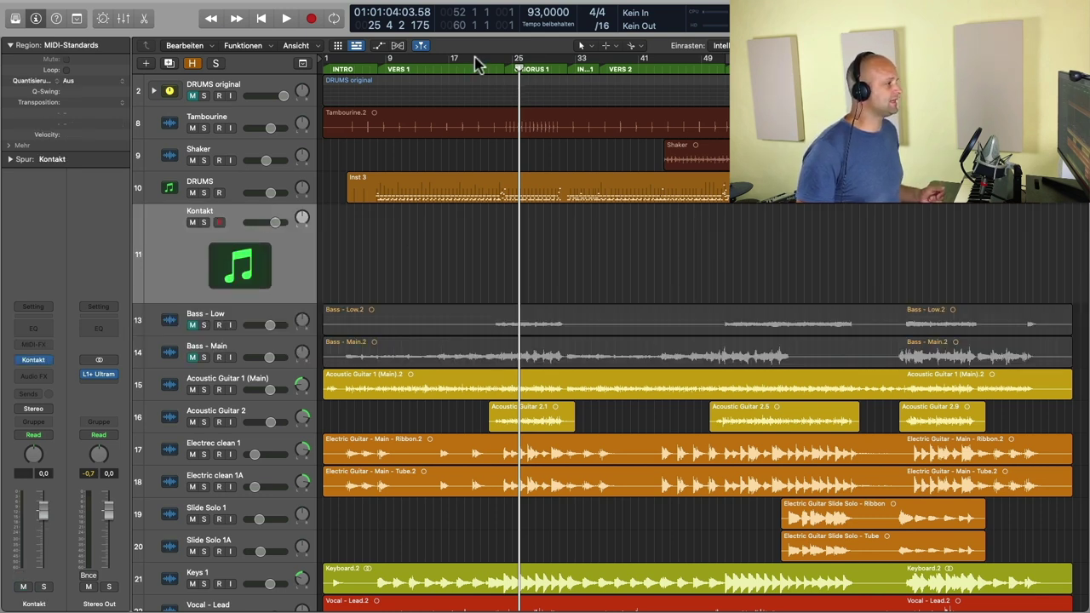
left_click(342, 69)
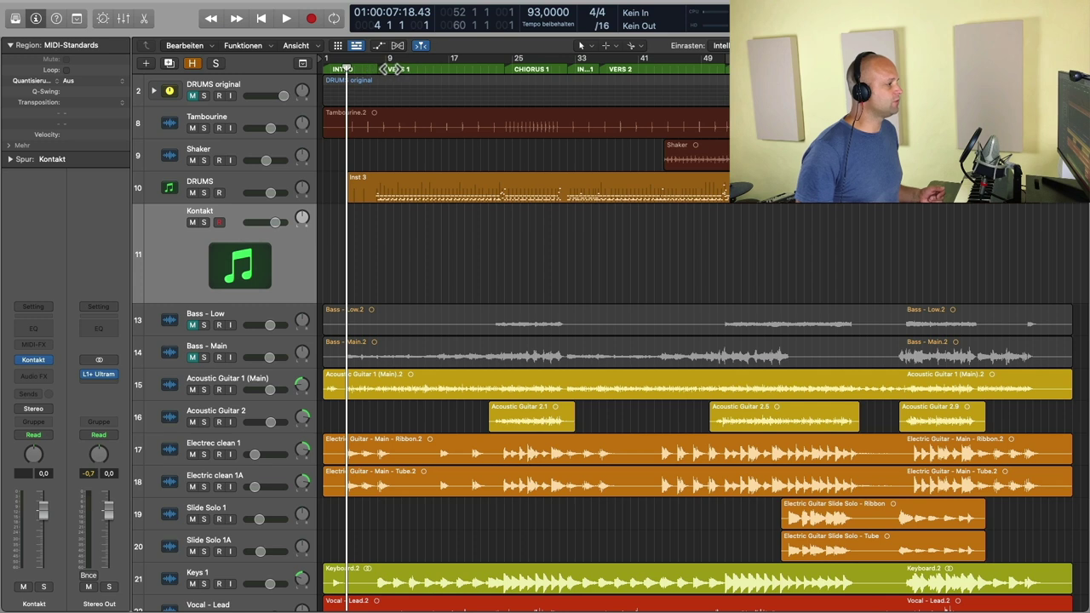
left_click(450, 68)
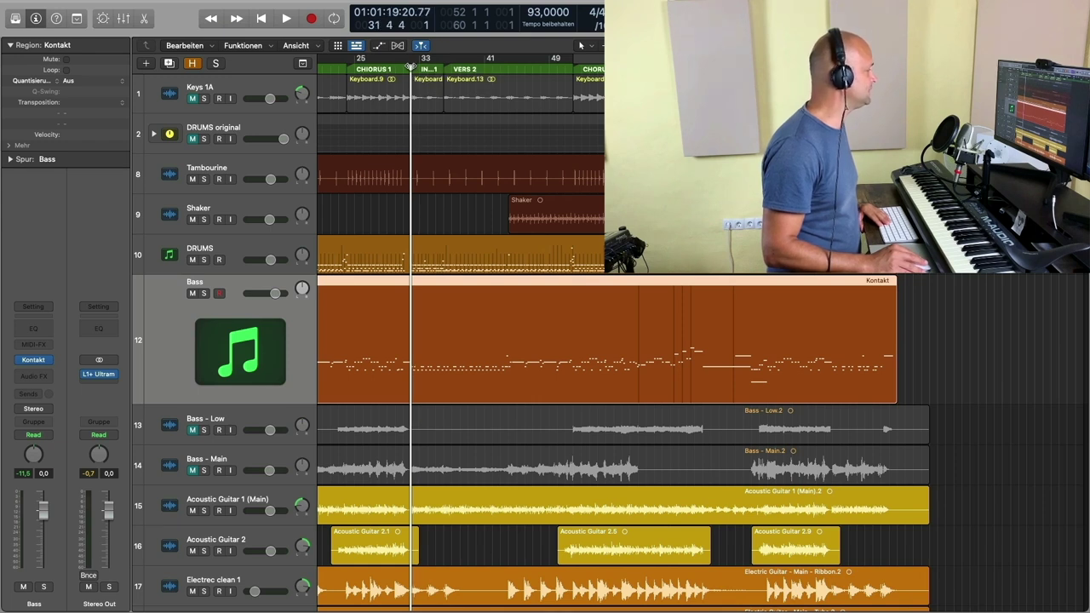
Play the song through the interlude before Verse 2, stop it and return the playhead to bar 32.
key("space")
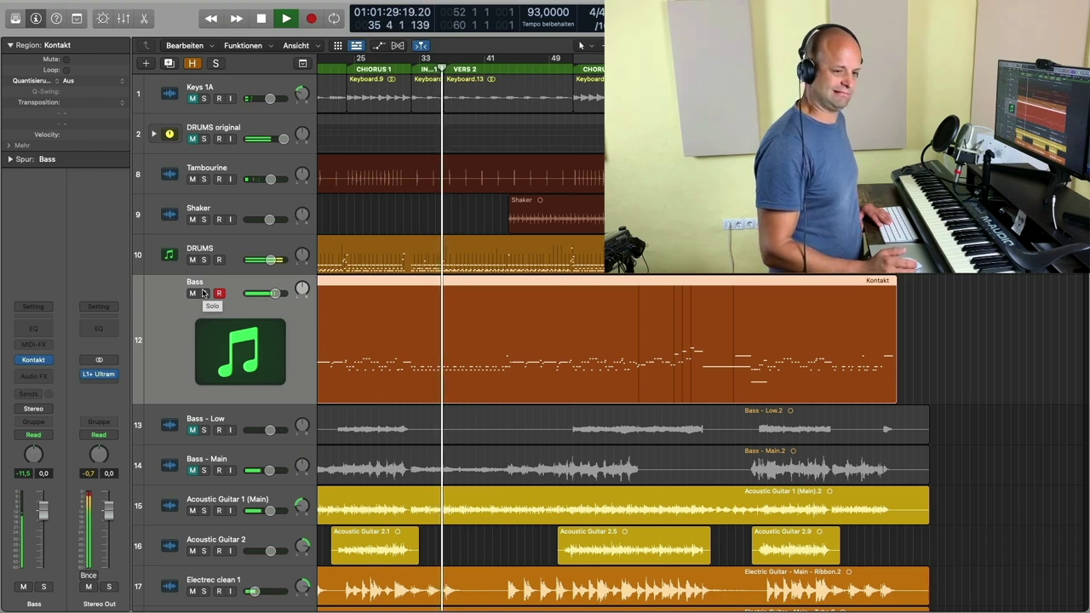
key("space")
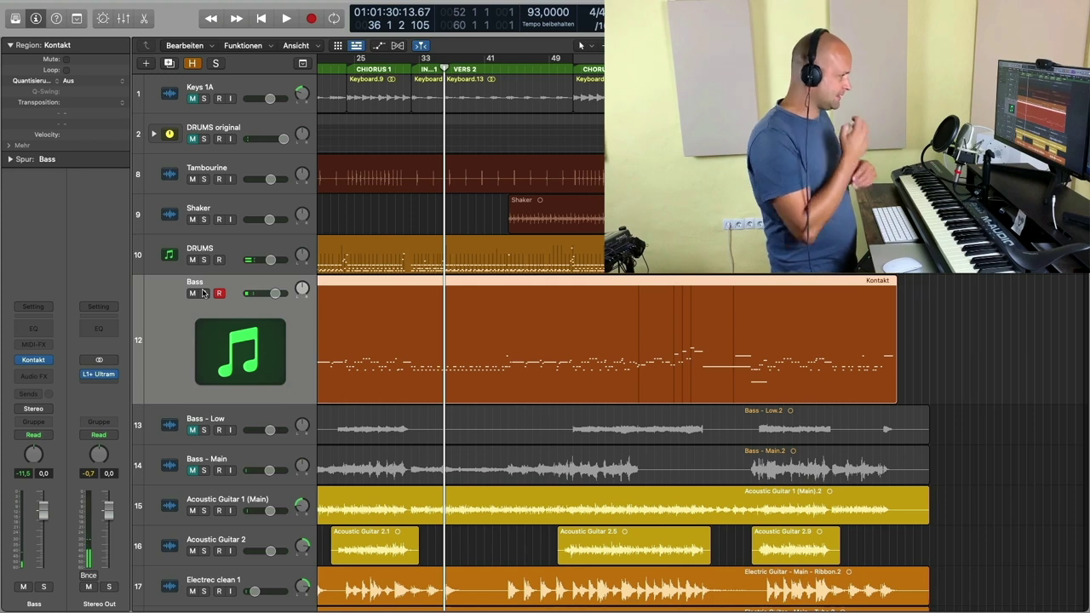
left_click(412, 68)
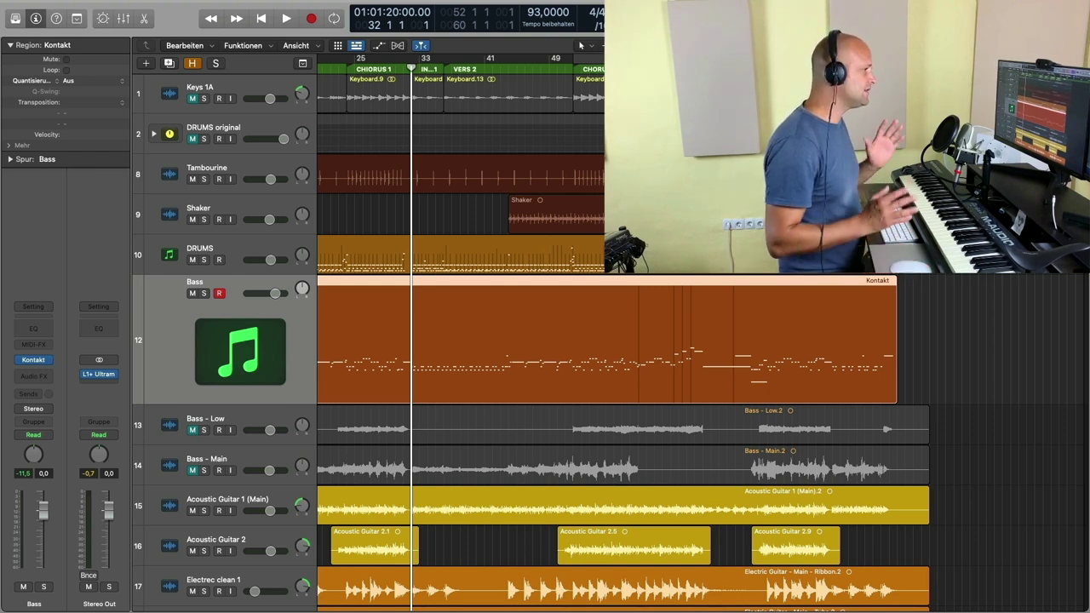
Review the overlapping MIDI recording options for cycle off and cycle on without changing them.
scroll(396, 94, "up", 1)
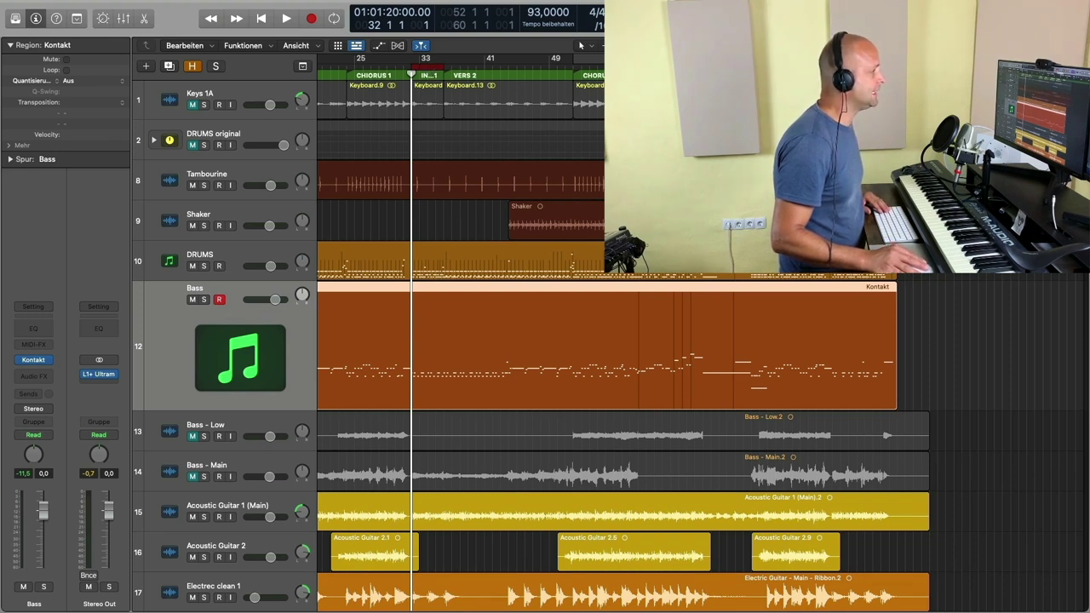
mouse_move(451, 3)
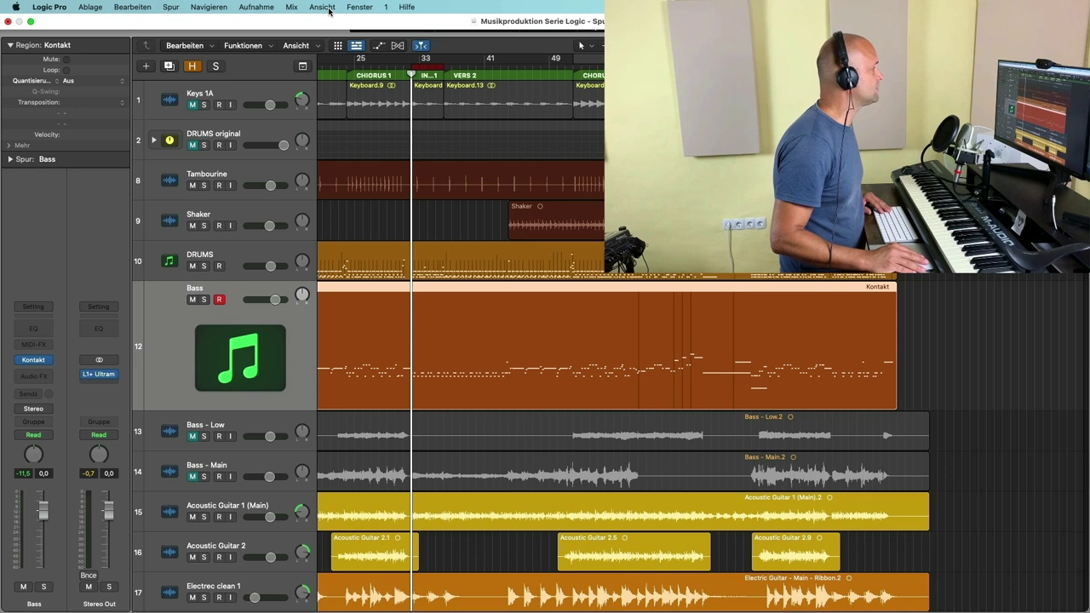
left_click(269, 7)
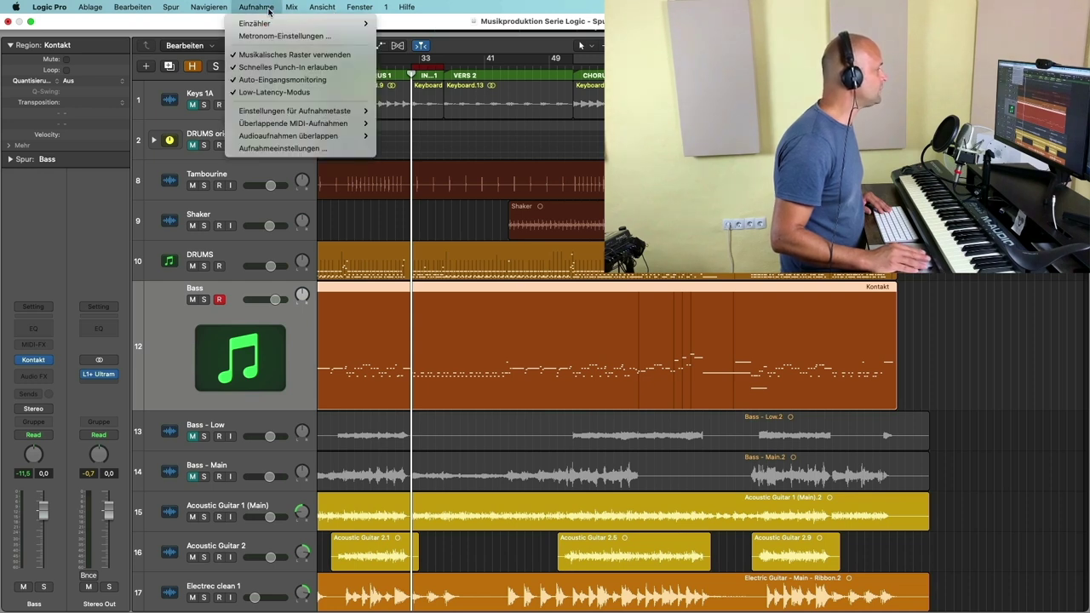
mouse_move(319, 127)
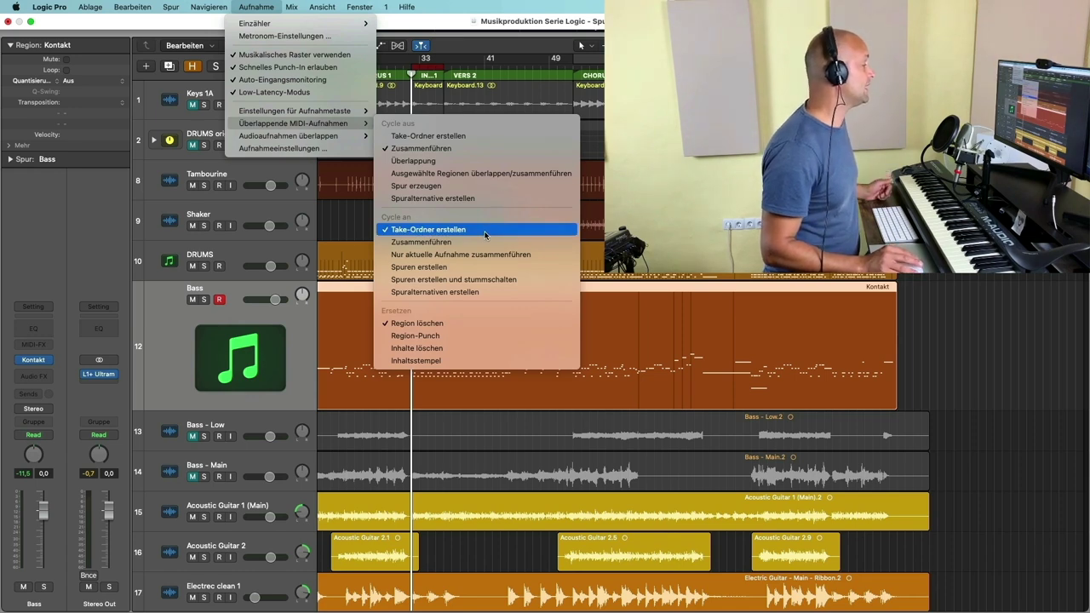
key("Escape")
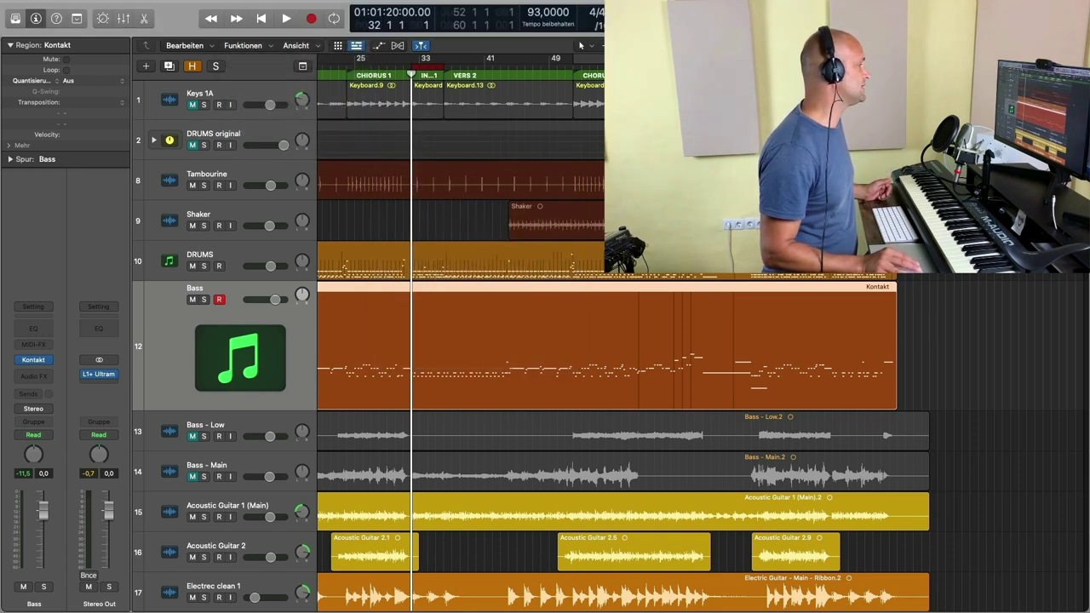
Set an active cycle range from bar 32 to bar 36 and record a new Bass take over the interlude.
left_click_drag(572, 58, 412, 58)
left_click_drag(613, 58, 432, 58)
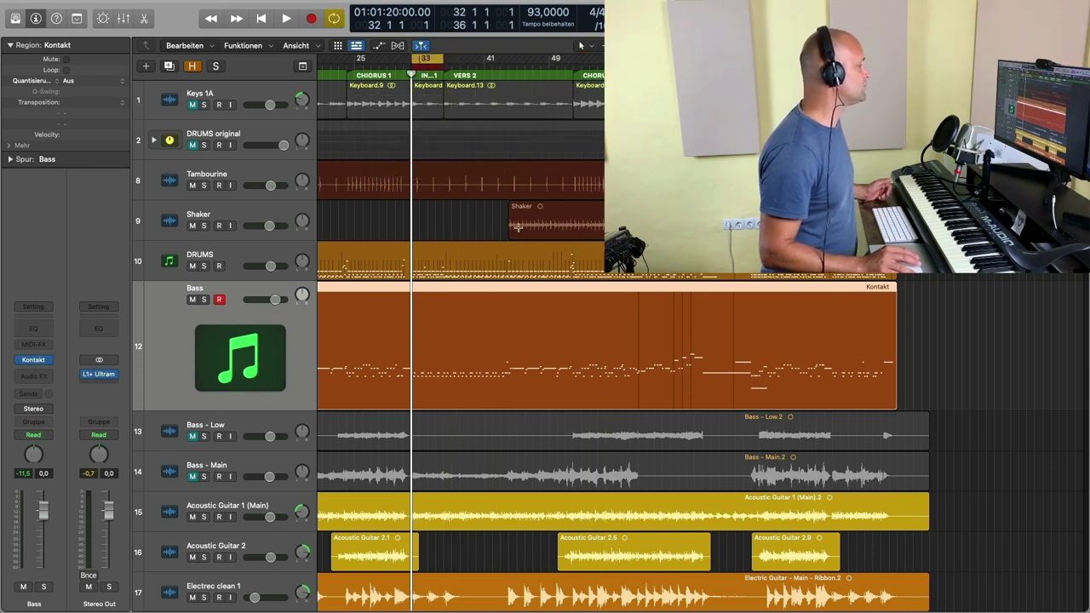
scroll(496, 240, "down", 2)
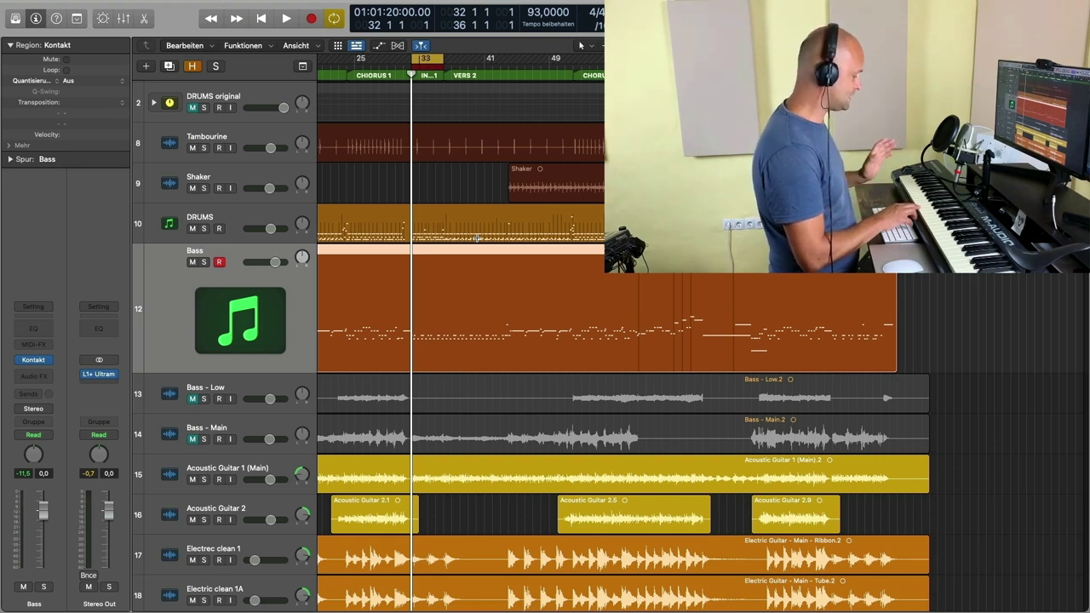
key("r")
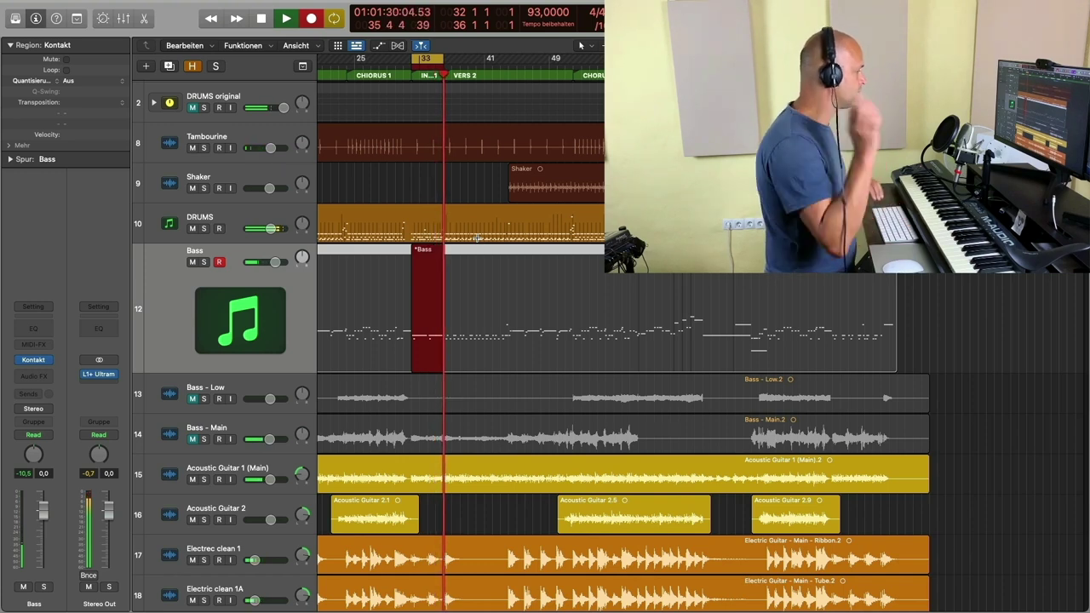
key("space")
Expand the Bass take folder and unpack its takes into new tracks.
scroll(335, 259, "left", 5)
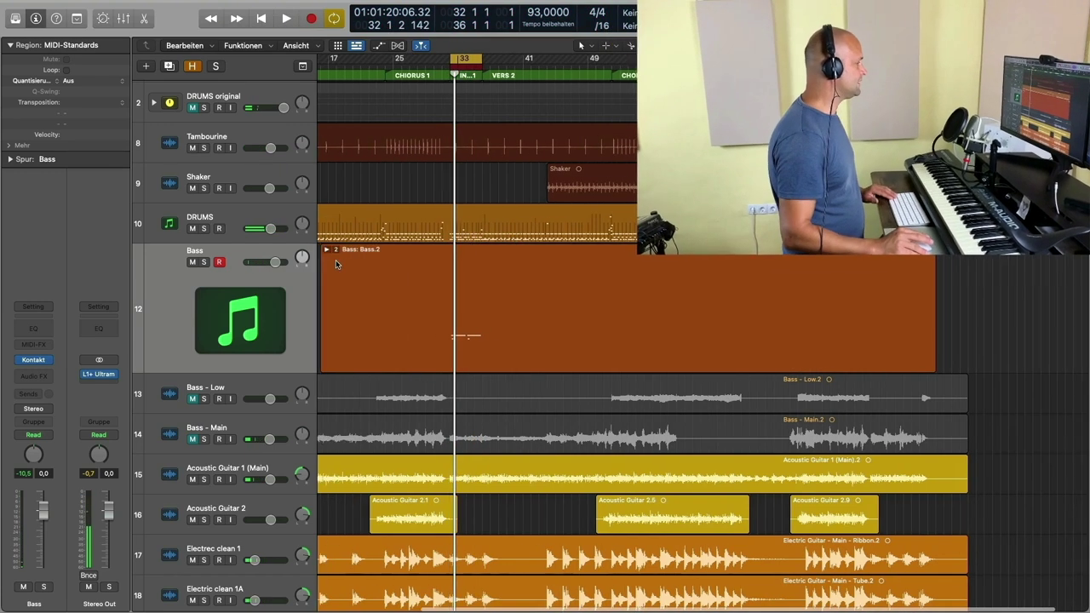
left_click(366, 249)
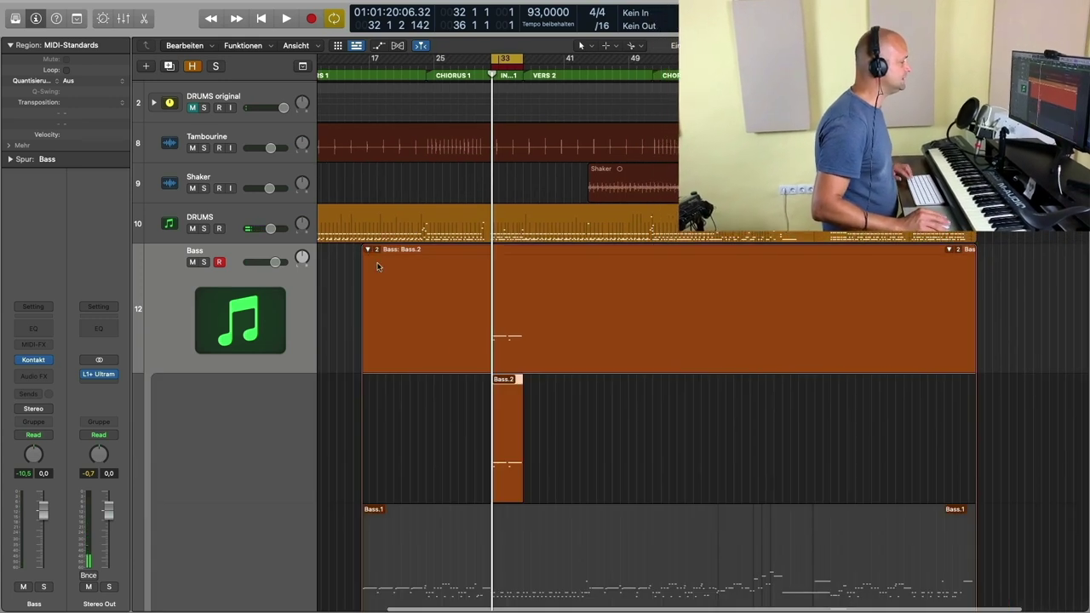
left_click(610, 413, "ctrl+alt")
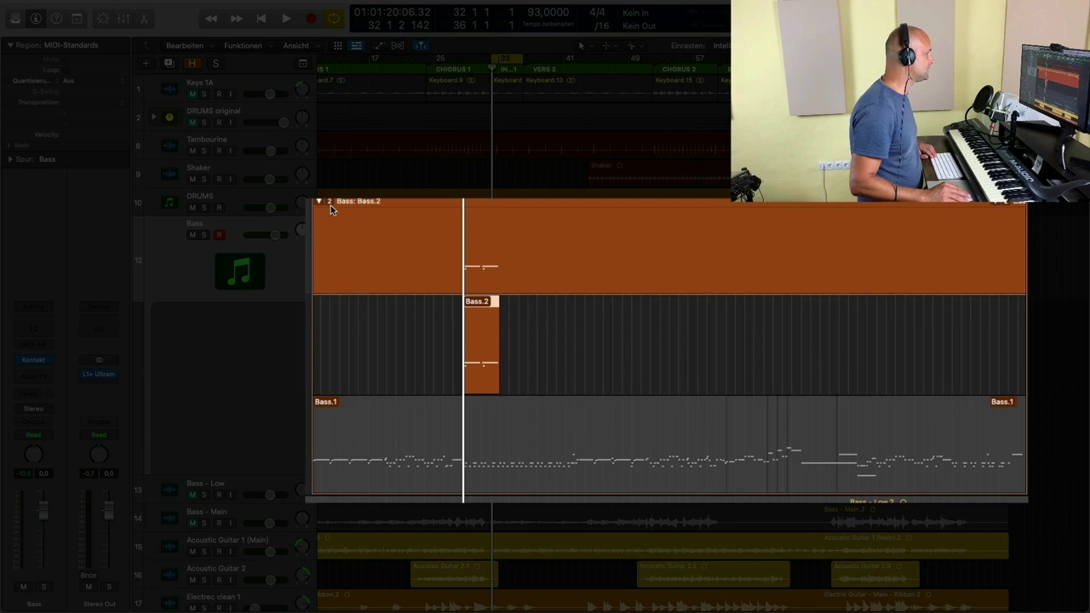
left_click(330, 201)
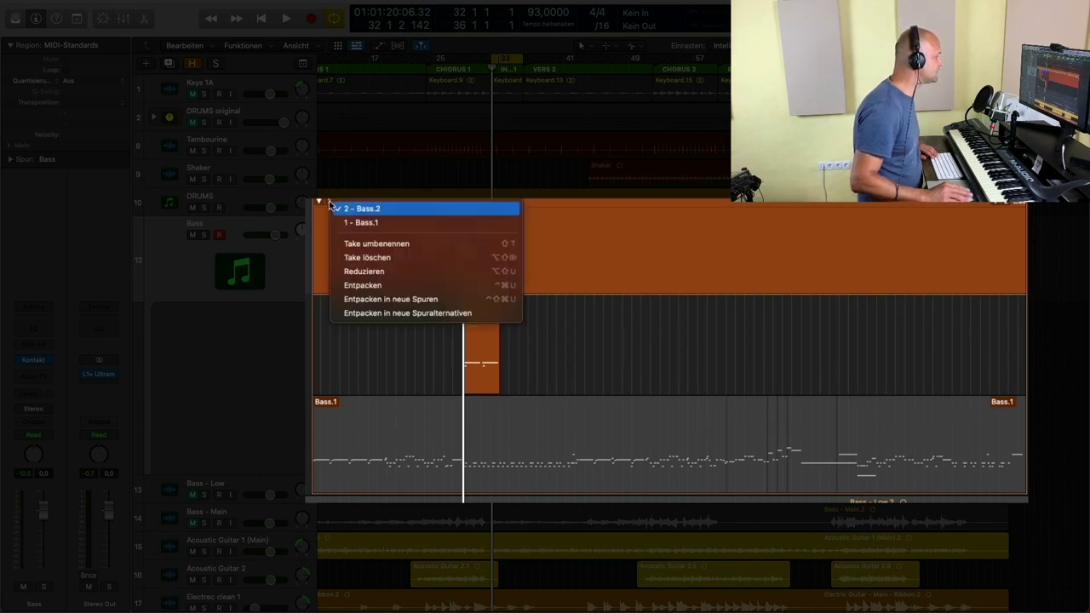
left_click(434, 299)
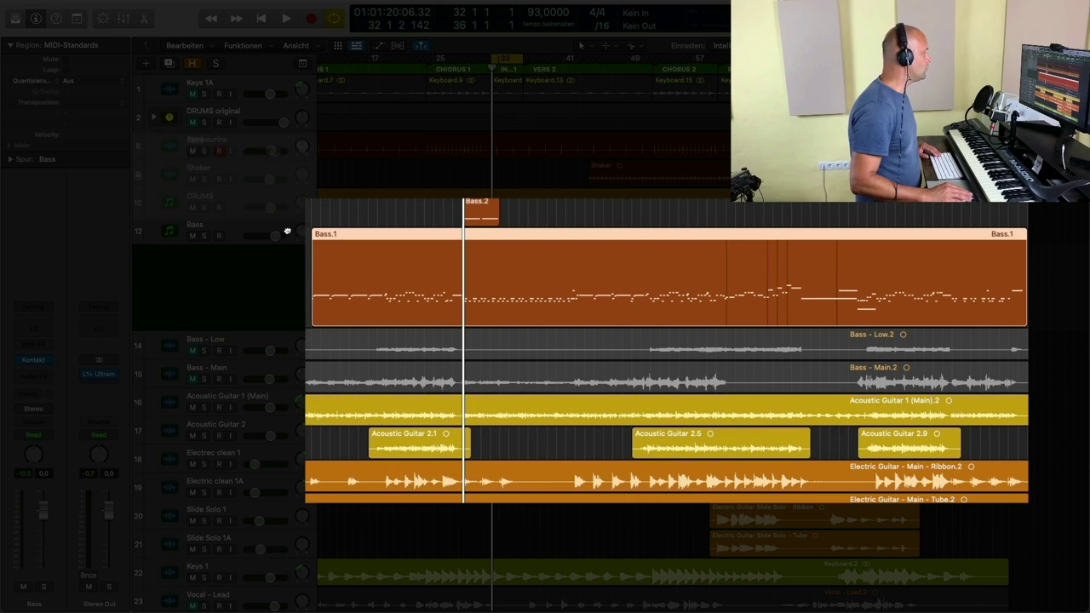
scroll(475, 303, "up", 6)
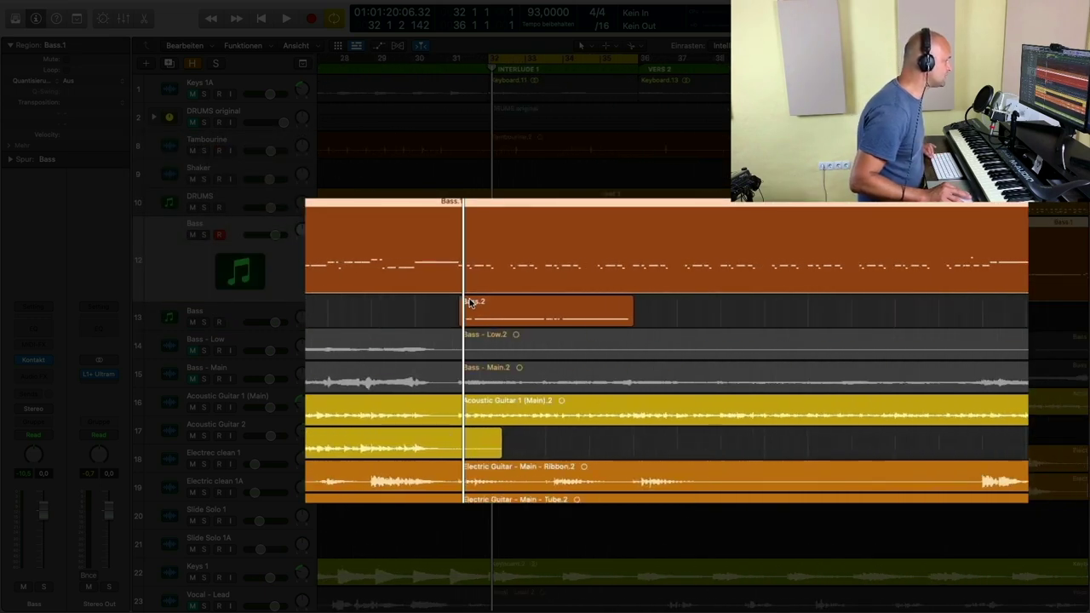
Split the original Bass region at position 32 1 3 81, just before the first note of the new take.
scroll(466, 304, "up", 2)
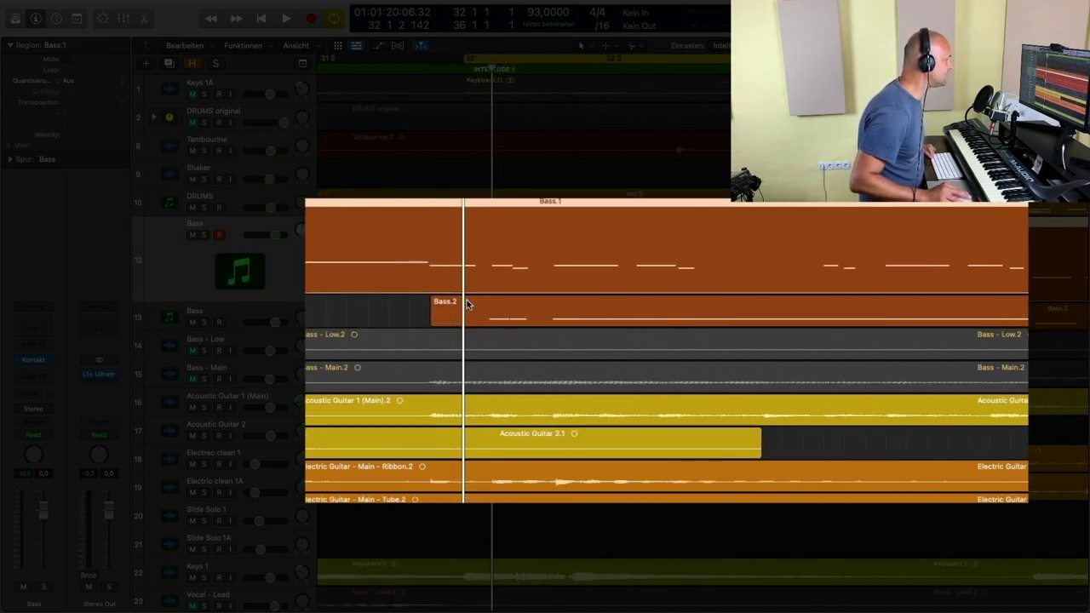
left_click(493, 68)
left_click_drag(502, 68, 505, 68)
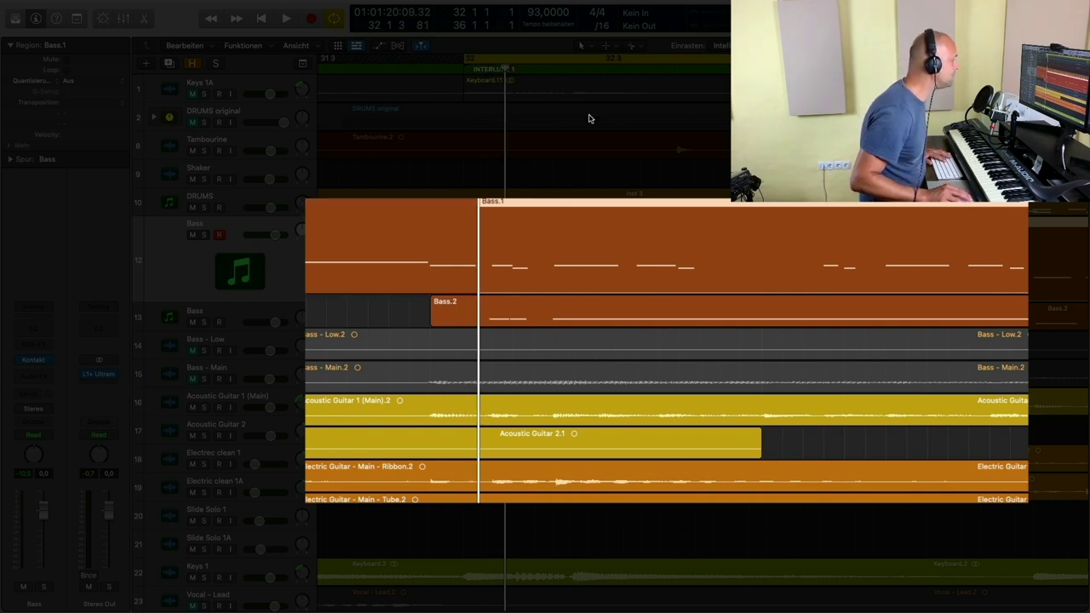
Shorten the end of the Bass.2 take so that it finishes just before bar 36.
scroll(714, 195, "right", 10)
scroll(714, 195, "right", 5)
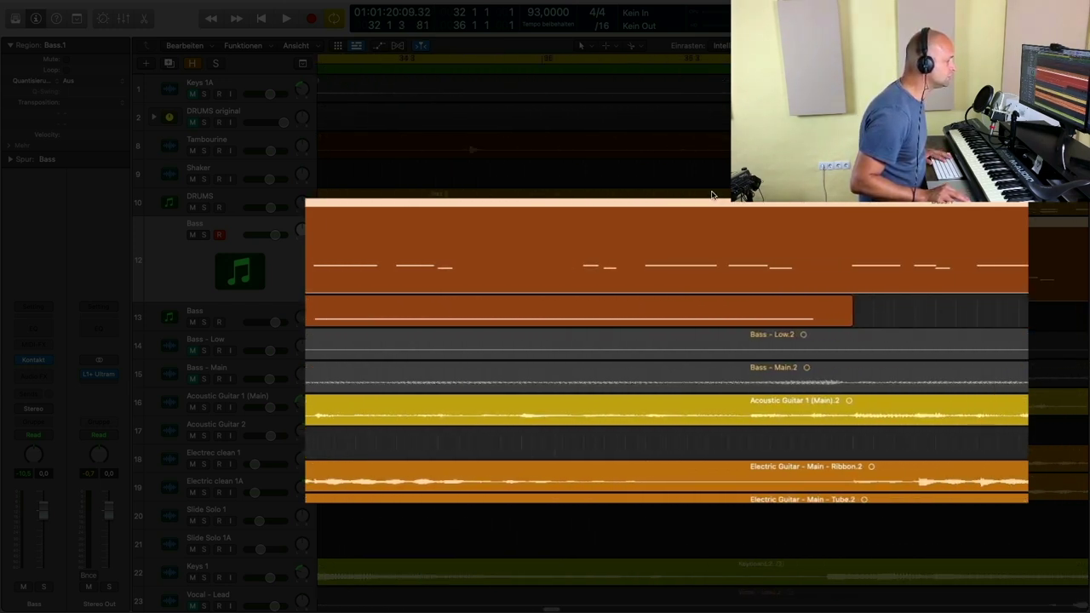
left_click(849, 316)
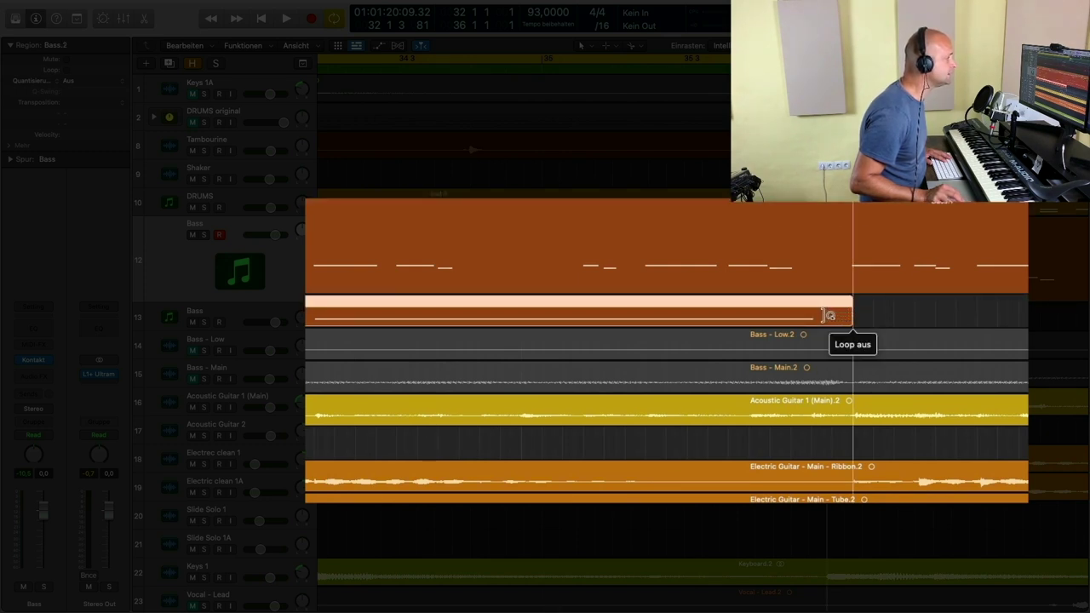
left_click_drag(849, 317, 834, 319)
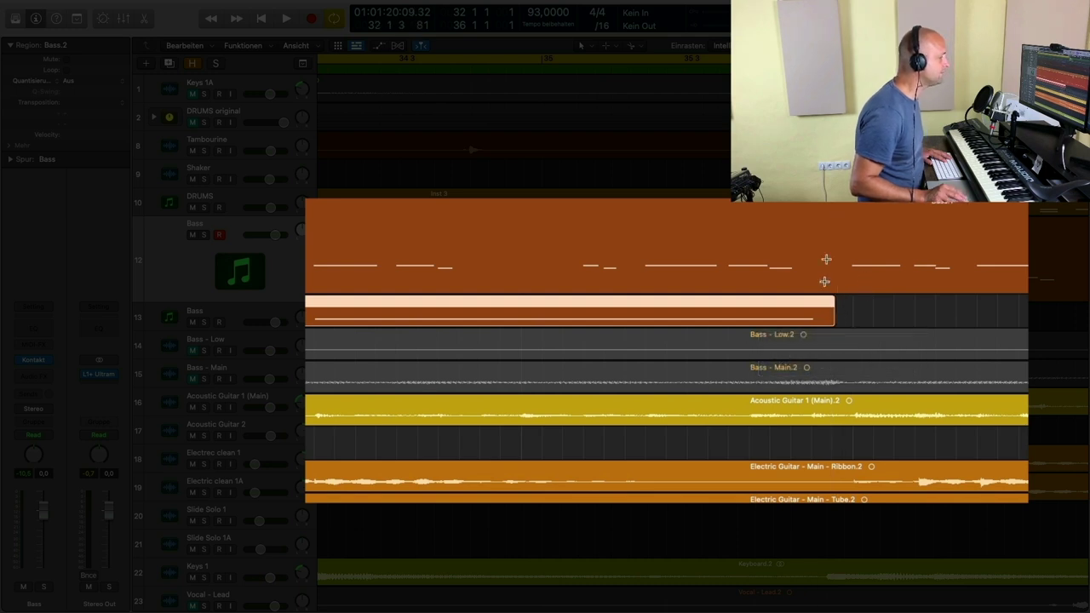
Split the original Bass region at 35 4 4 1 and delete the interlude section between the two cuts.
key("shift+Return")
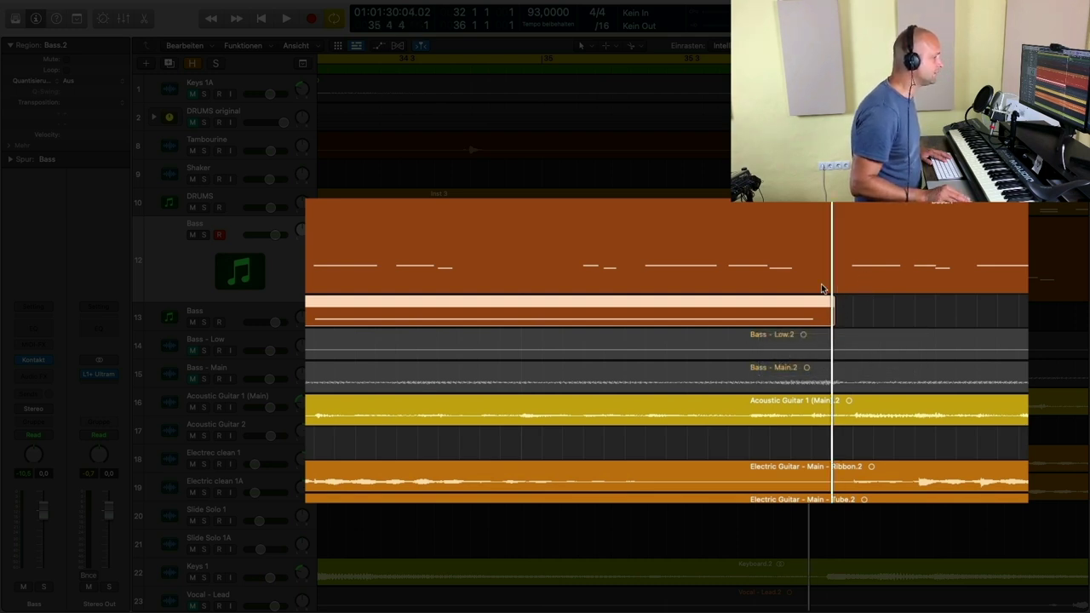
left_click(817, 206)
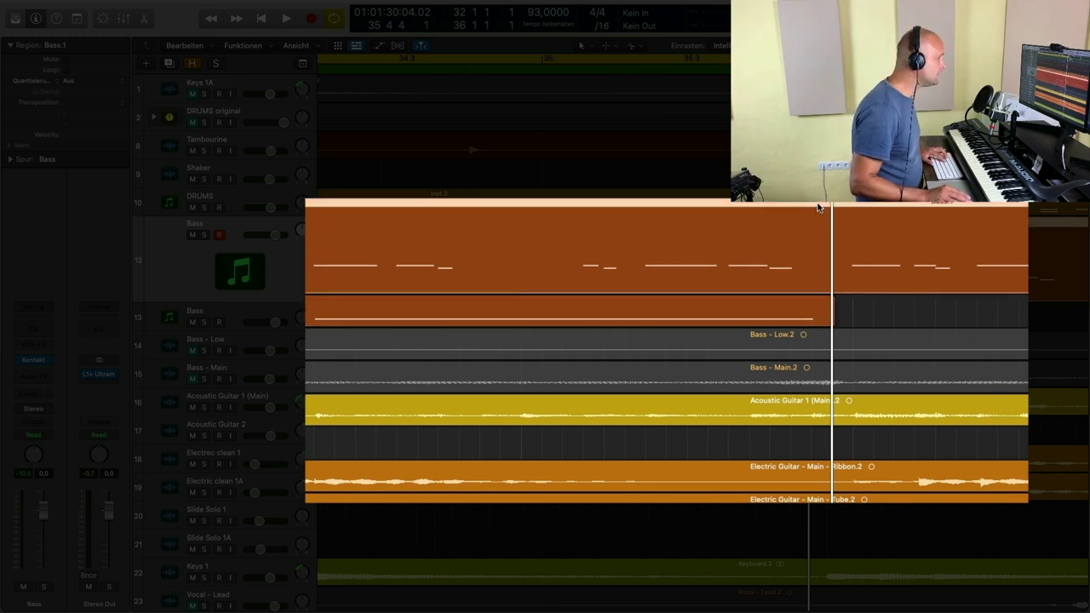
scroll(744, 236, "left", 5)
scroll(726, 232, "left", 2)
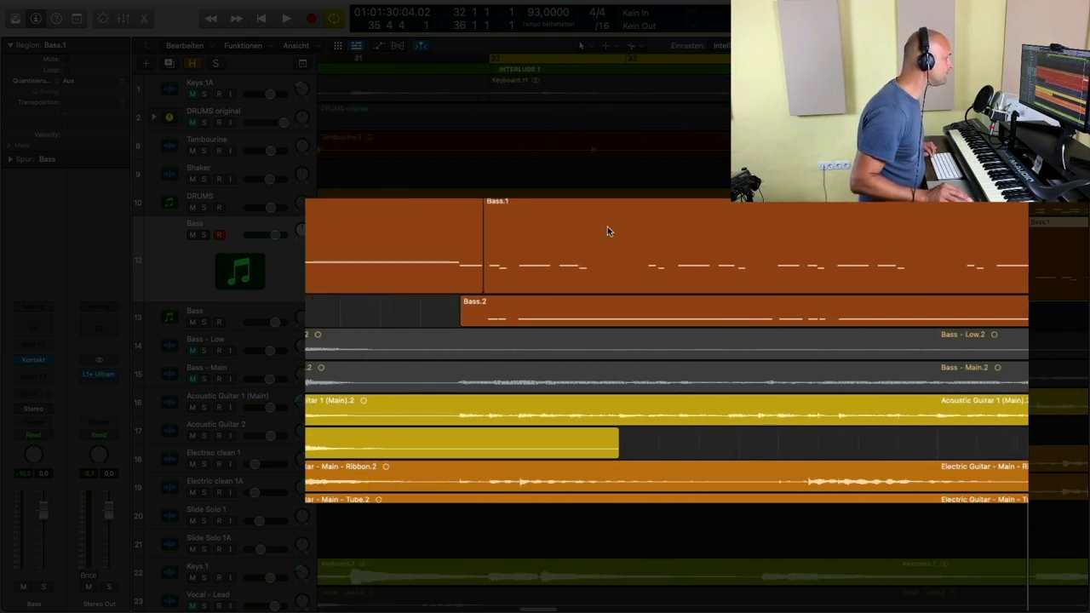
left_click(512, 224)
key("Delete")
Fit the Bass.2 take into the gap on the original Bass track and join it with the two neighbouring regions.
left_click_drag(461, 322, 510, 324)
left_click_drag(578, 315, 575, 288)
left_click_drag(484, 313, 1059, 288)
key("super+Left")
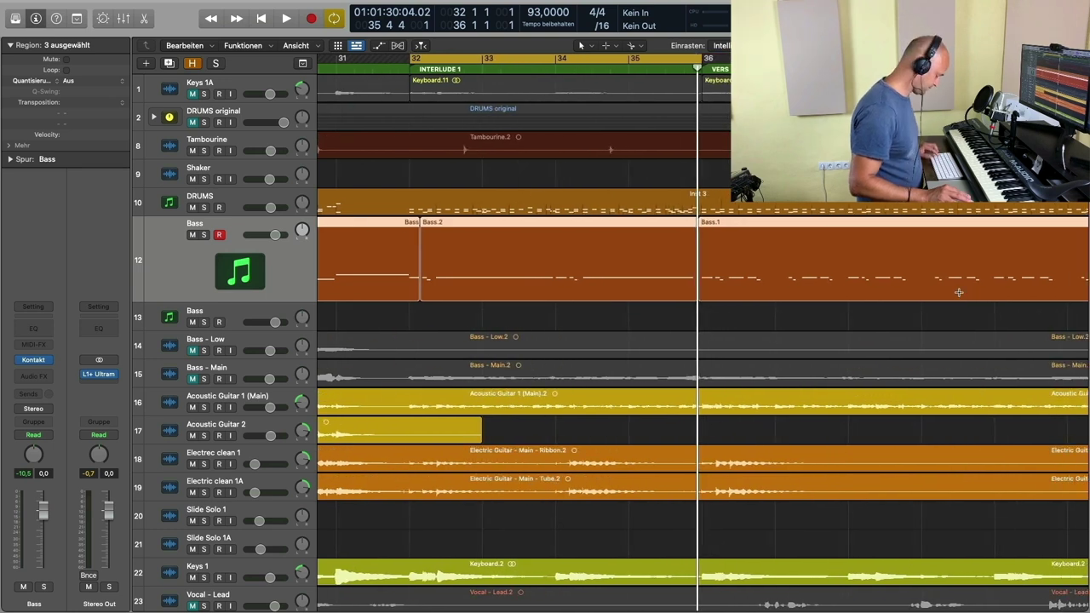
key("super+j")
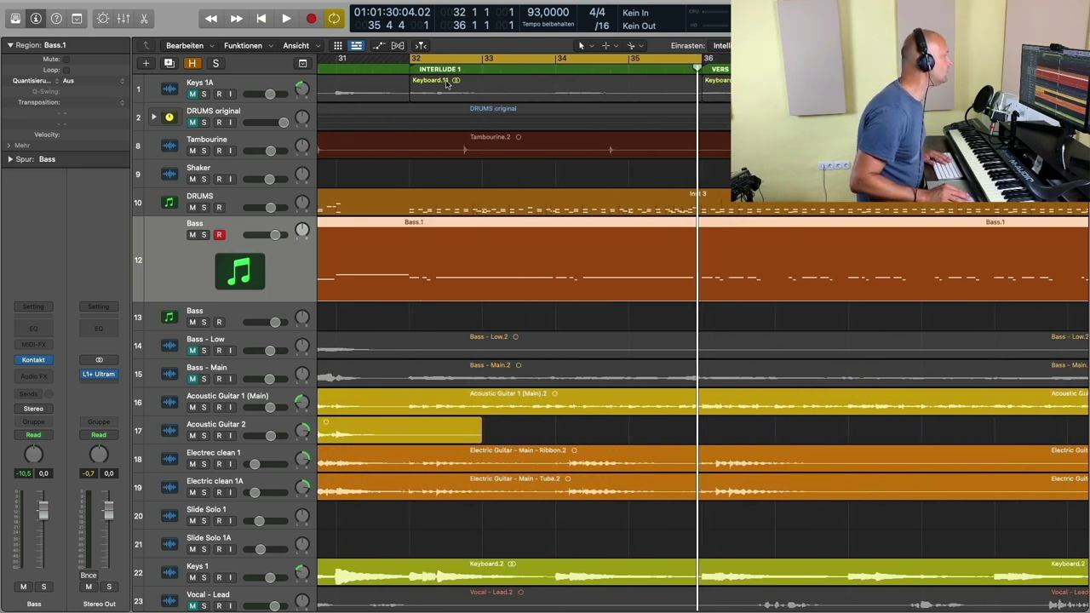
Turn off the cycle range and play the joined bass part from bar 31.
left_click(429, 58)
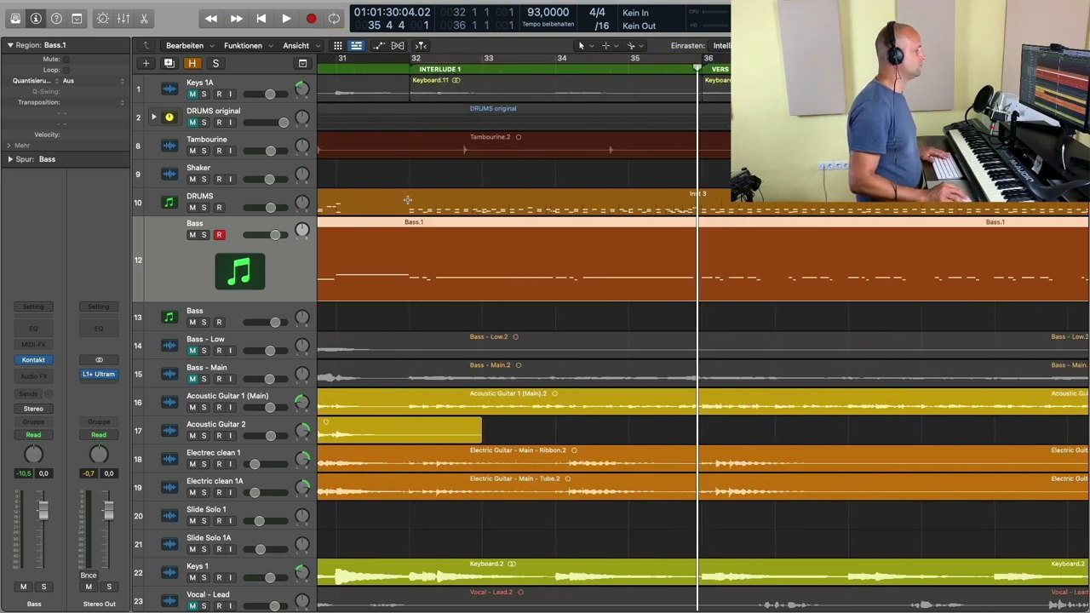
left_click(337, 68)
key("space")
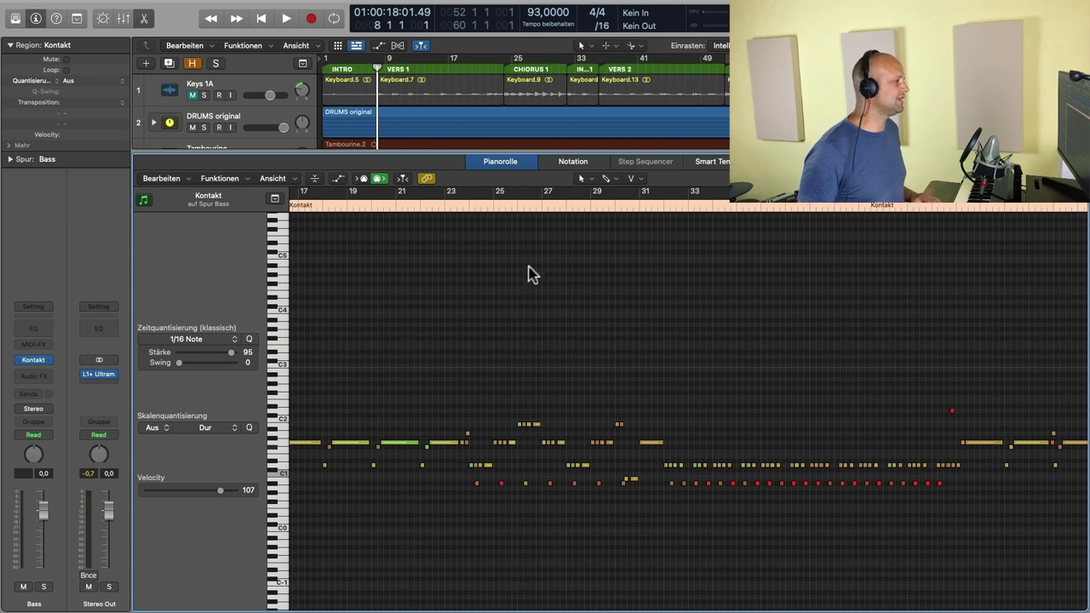
Mute the DRUMS original track.
left_click(193, 128)
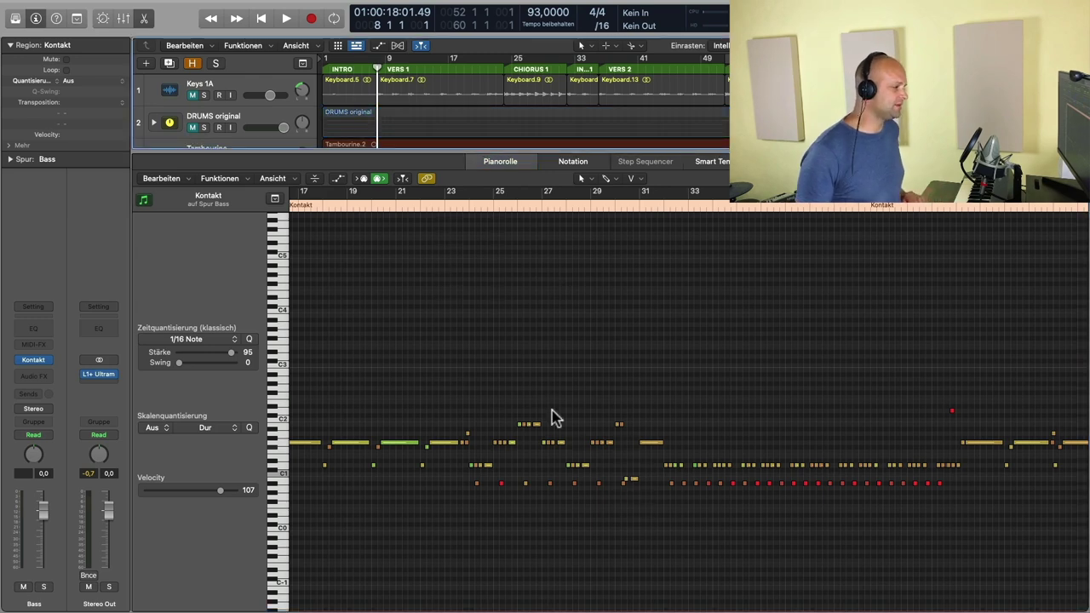
Try out the long G1 note before bar 26 overlapping the next note in playback, and shorten it again to end before bar 26.
left_click(517, 442)
key("z")
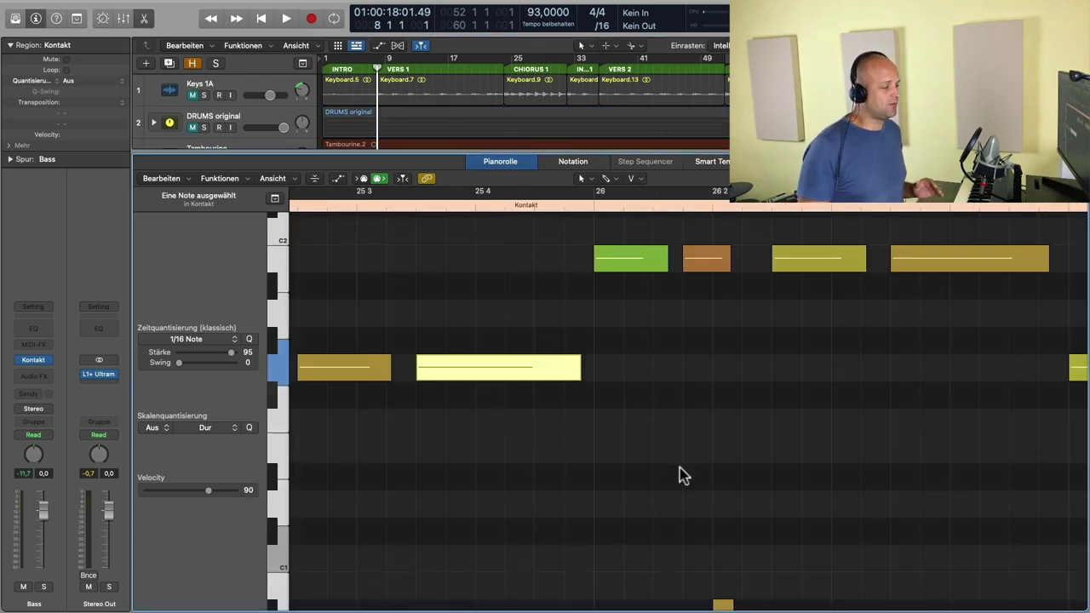
left_click_drag(579, 375, 619, 376)
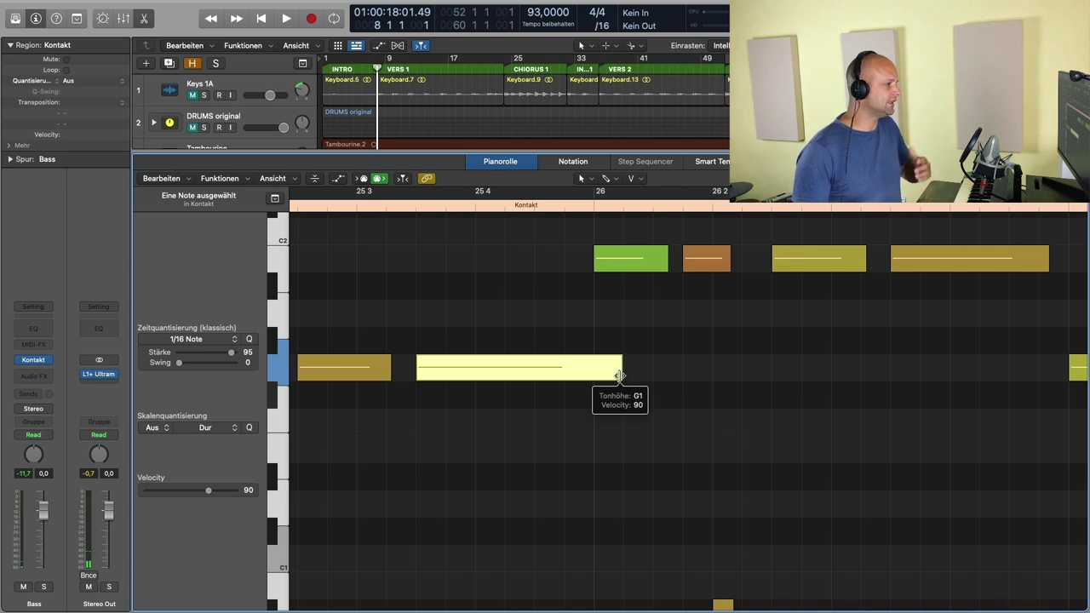
left_click(362, 211)
key("space")
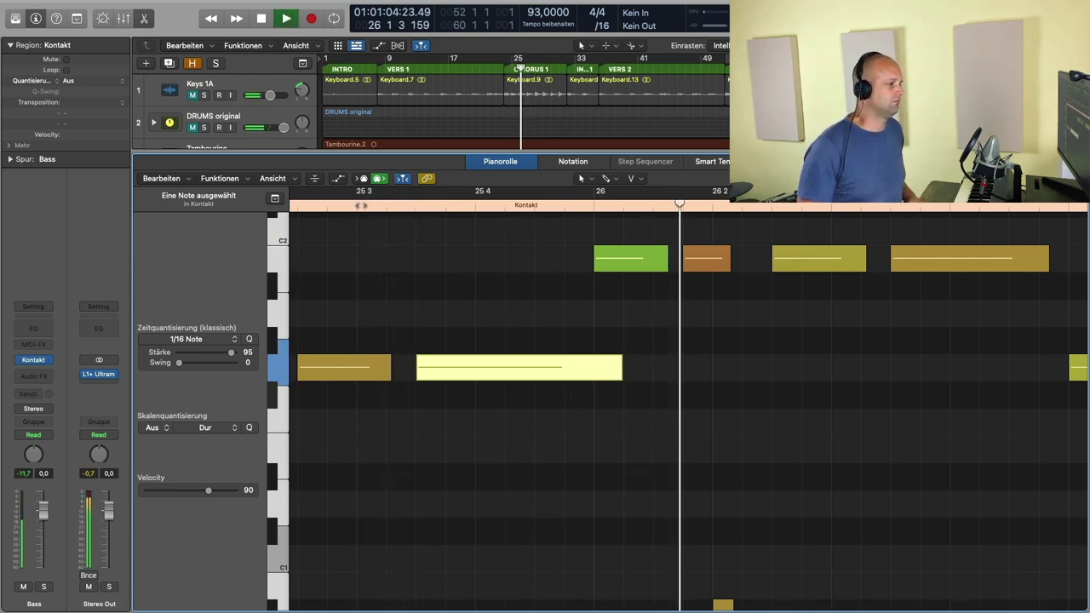
key("space")
left_click_drag(621, 374, 578, 375)
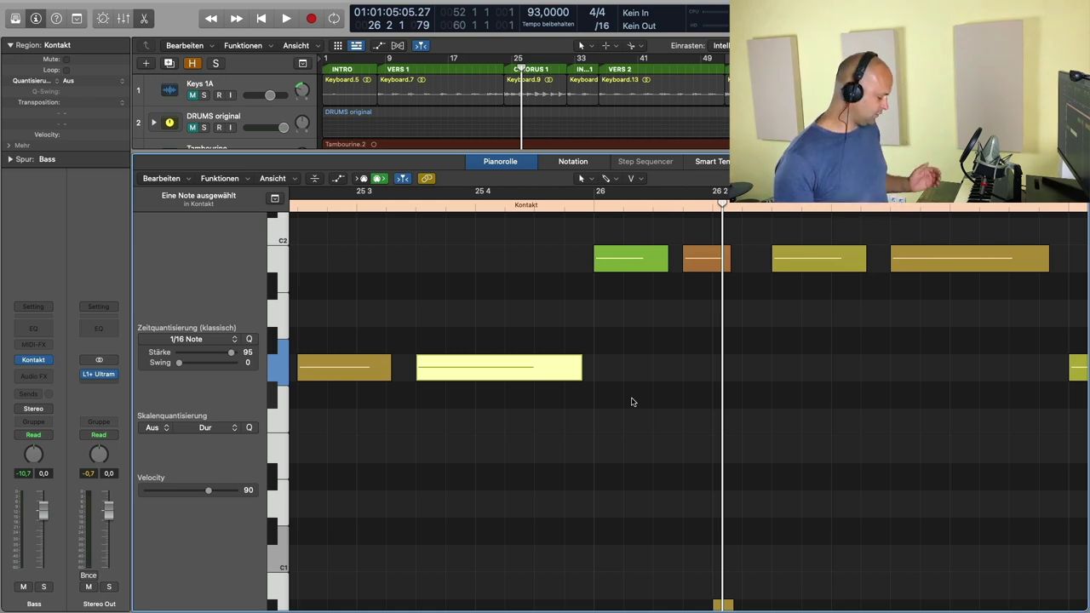
Play the bass part from the start of Chorus 2 at bar 52, close the Piano Roll and stop playback.
scroll(630, 401, "down", 10)
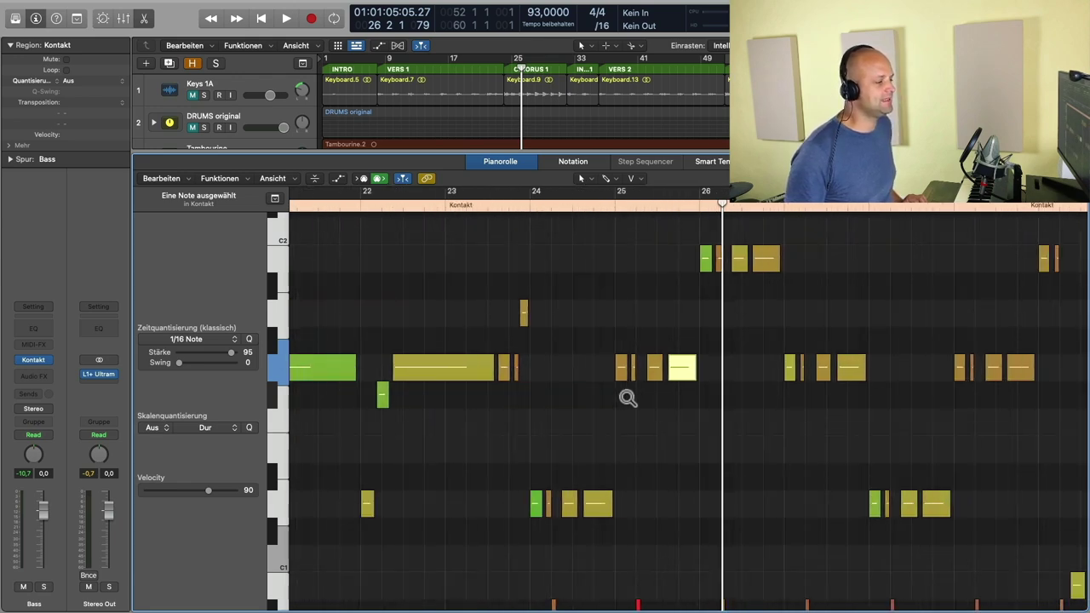
scroll(627, 400, "down", 6)
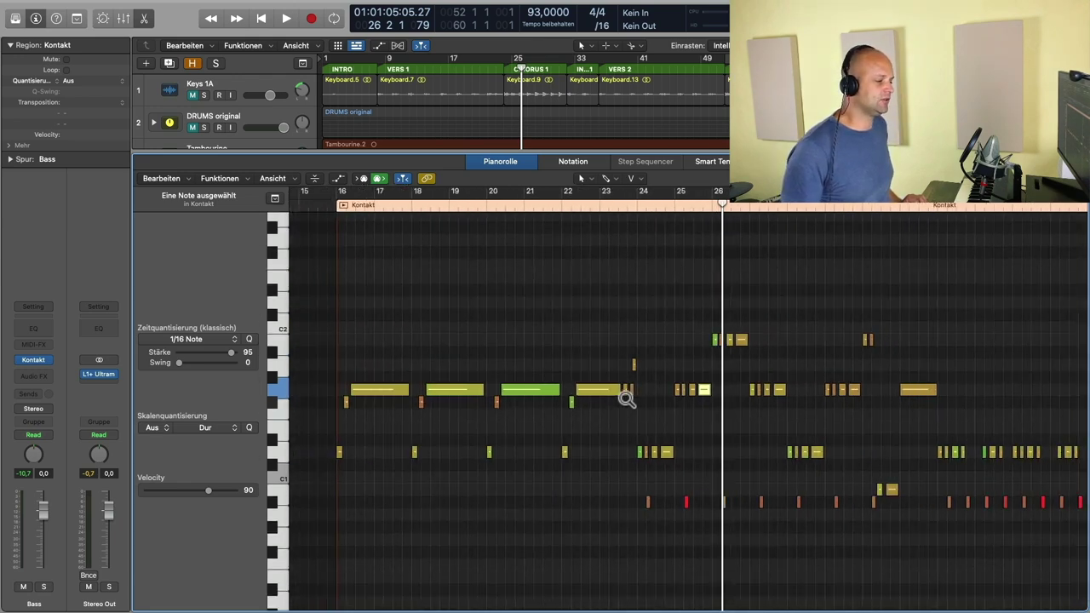
scroll(792, 405, "down", 6)
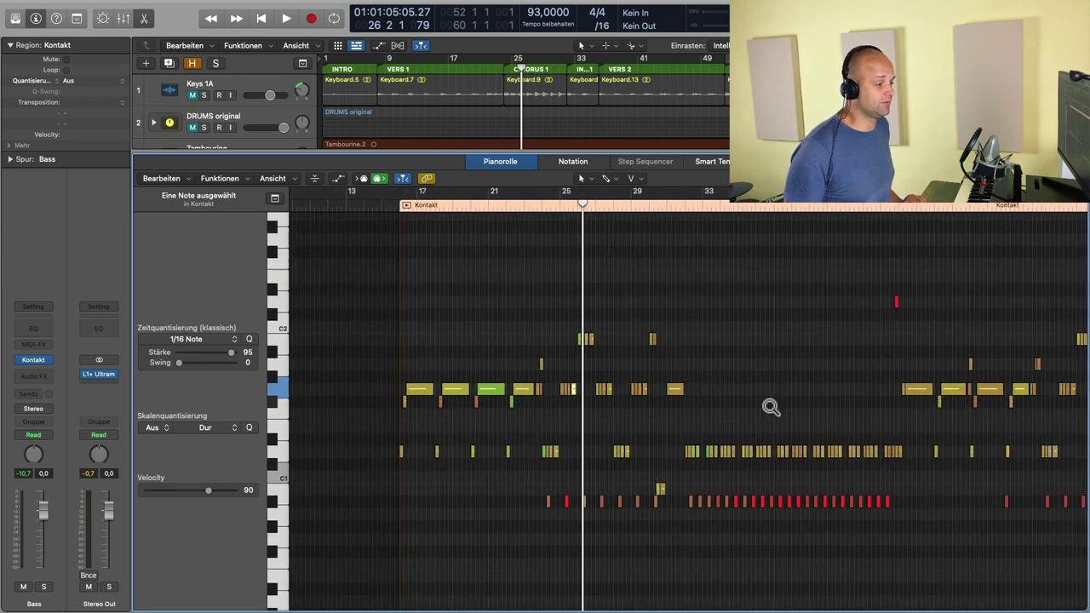
scroll(769, 406, "down", 3)
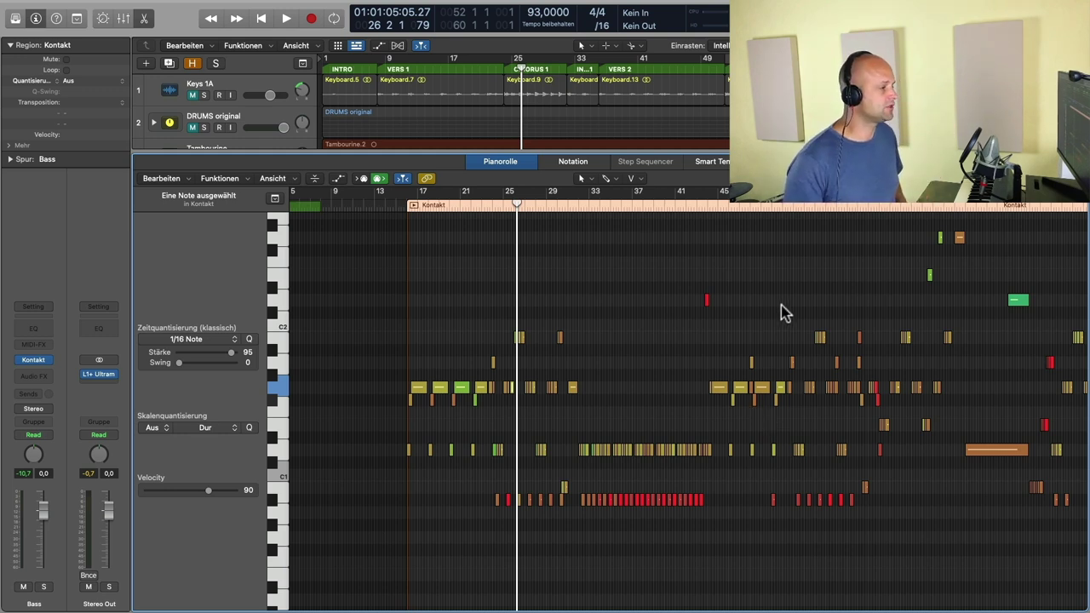
scroll(779, 312, "right", 3)
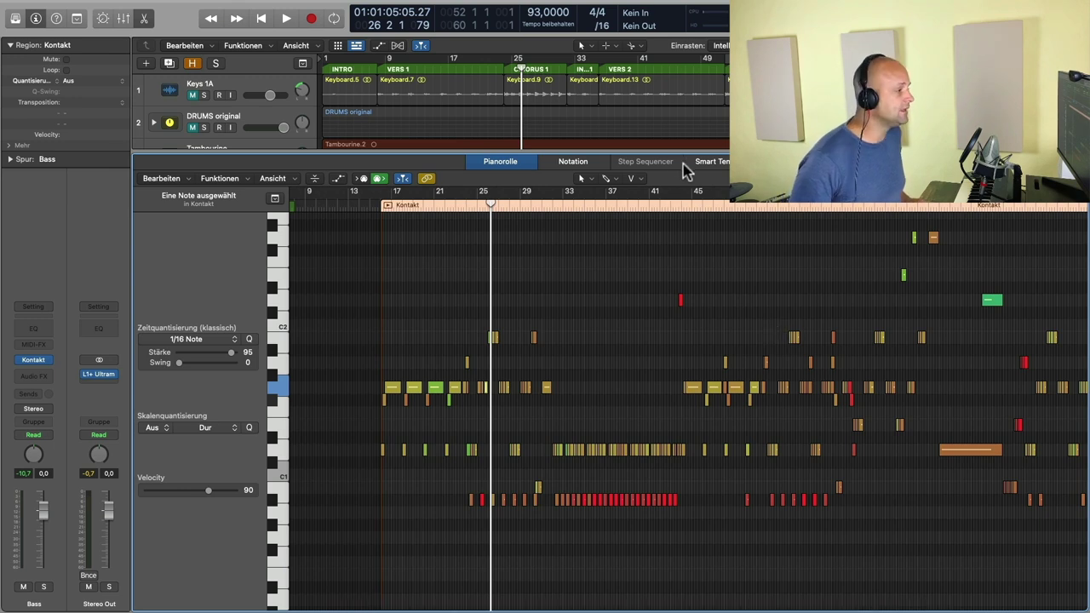
scroll(741, 212, "right", 2)
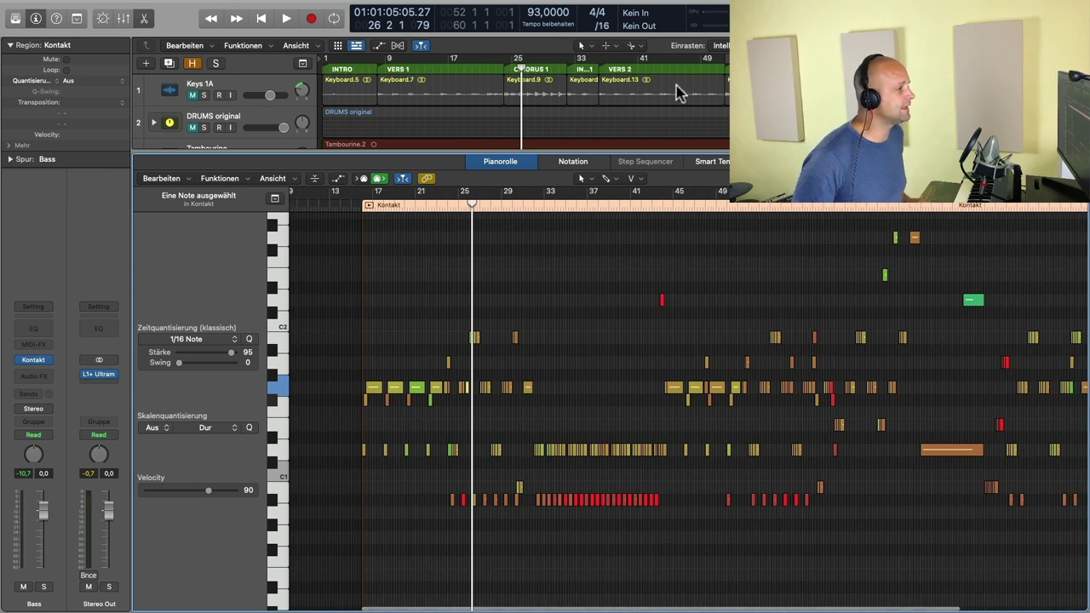
left_click(720, 69)
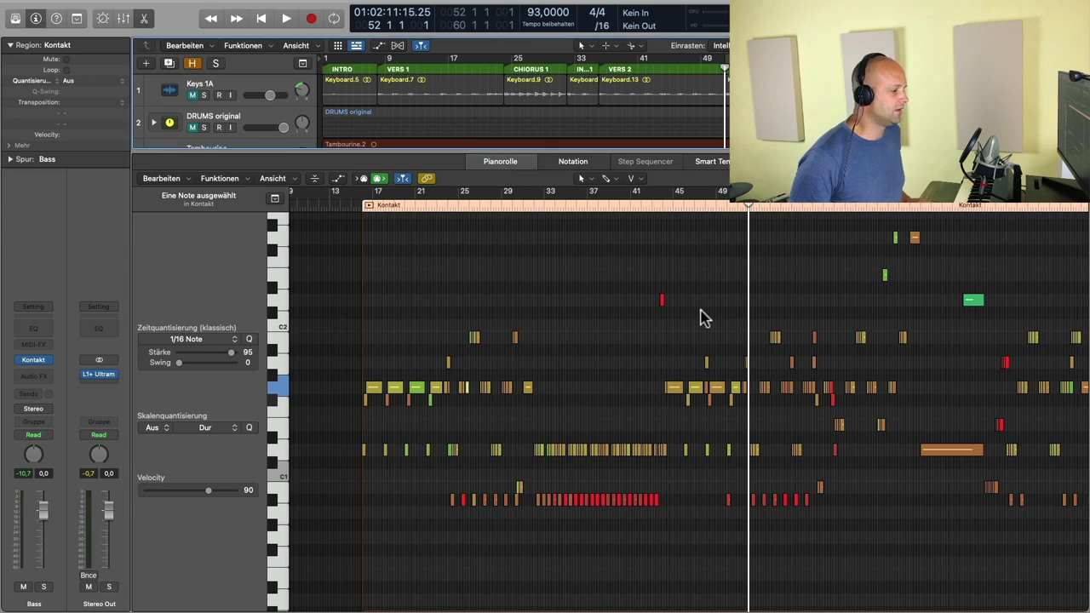
key("space")
left_click(770, 359, "ctrl+alt")
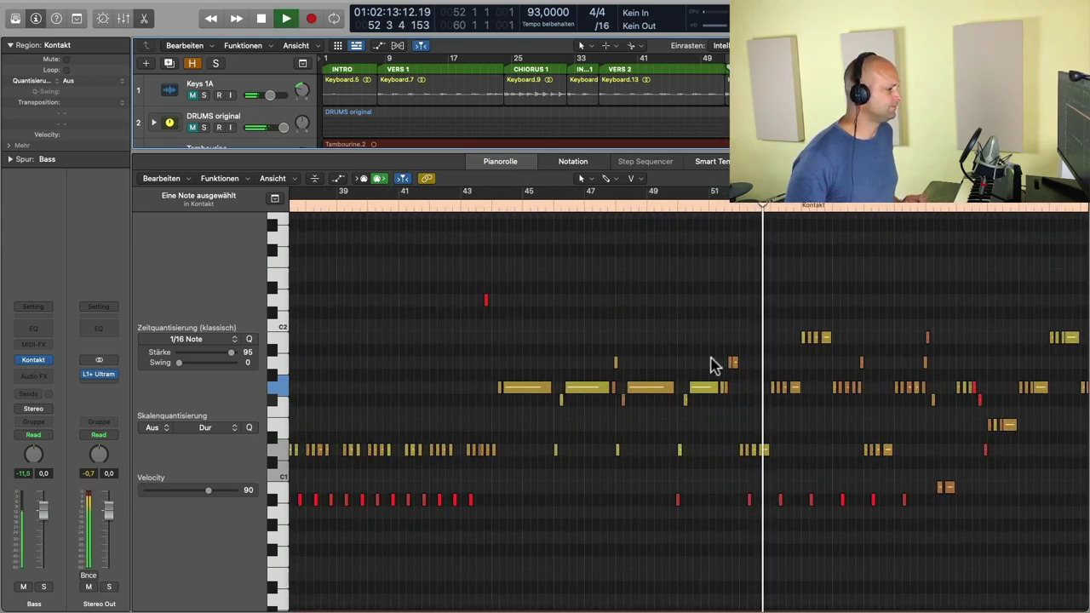
left_click(712, 362, "ctrl+alt")
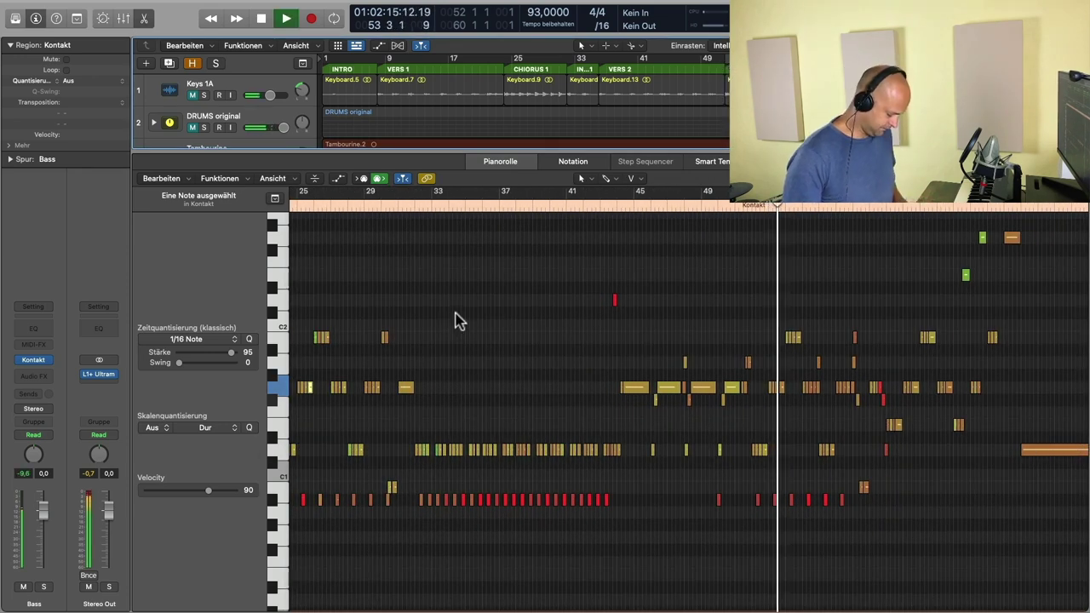
key("p")
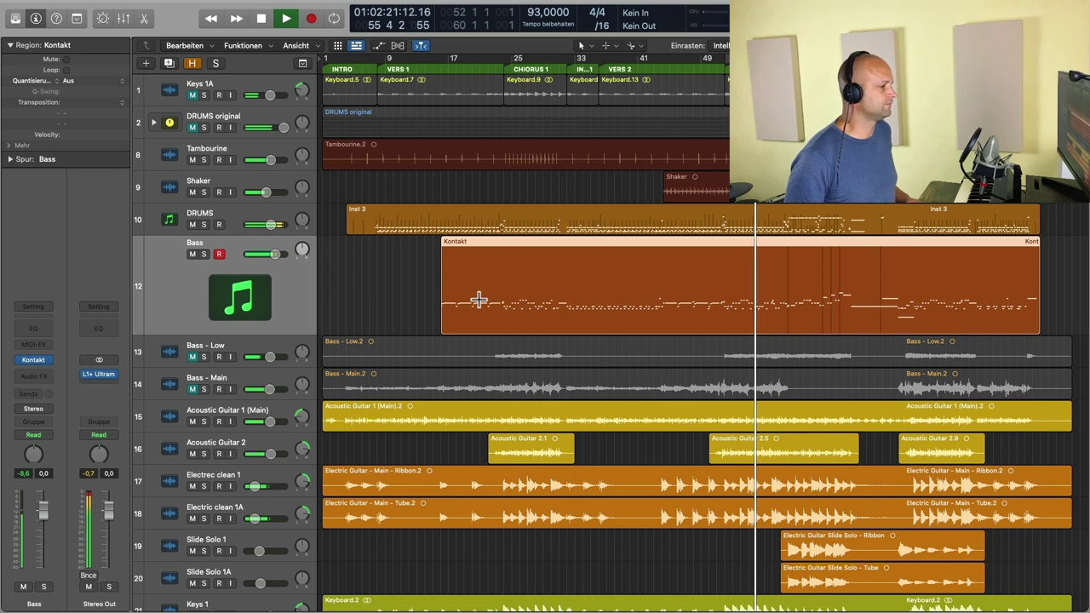
key("space")
Solo the DRUMS and Bass tracks, and play a short passage of them around bar 56.
left_click(204, 225)
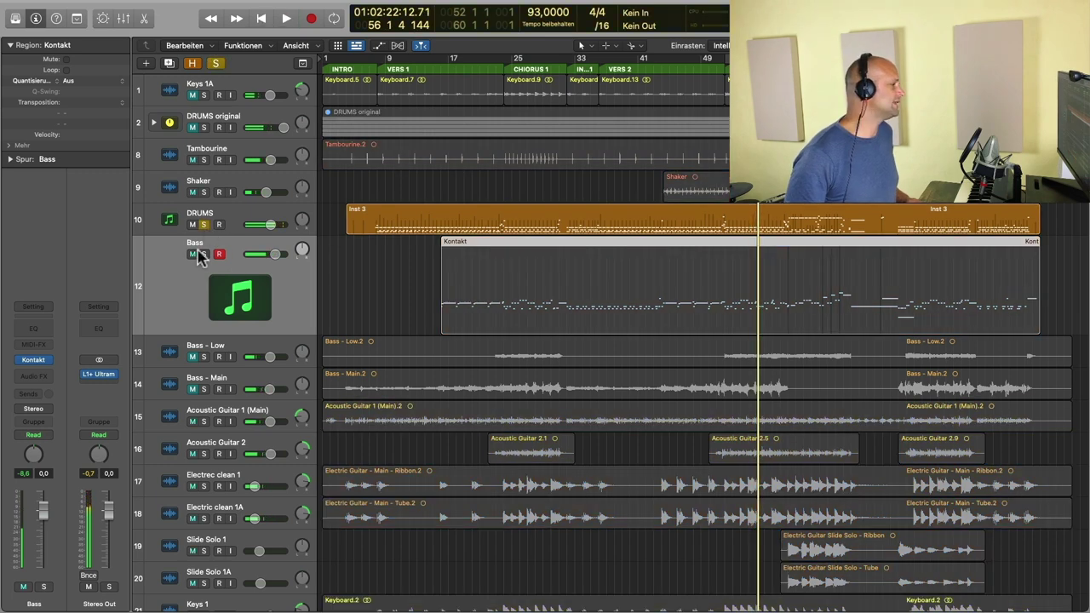
left_click(205, 253)
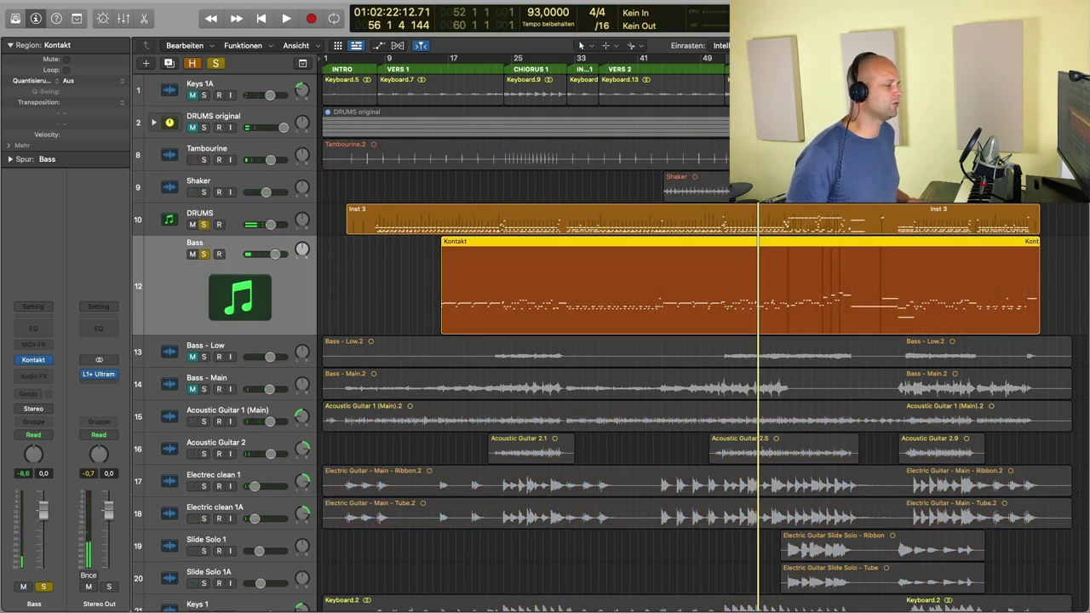
key("super+Right")
key("comma")
key("space")
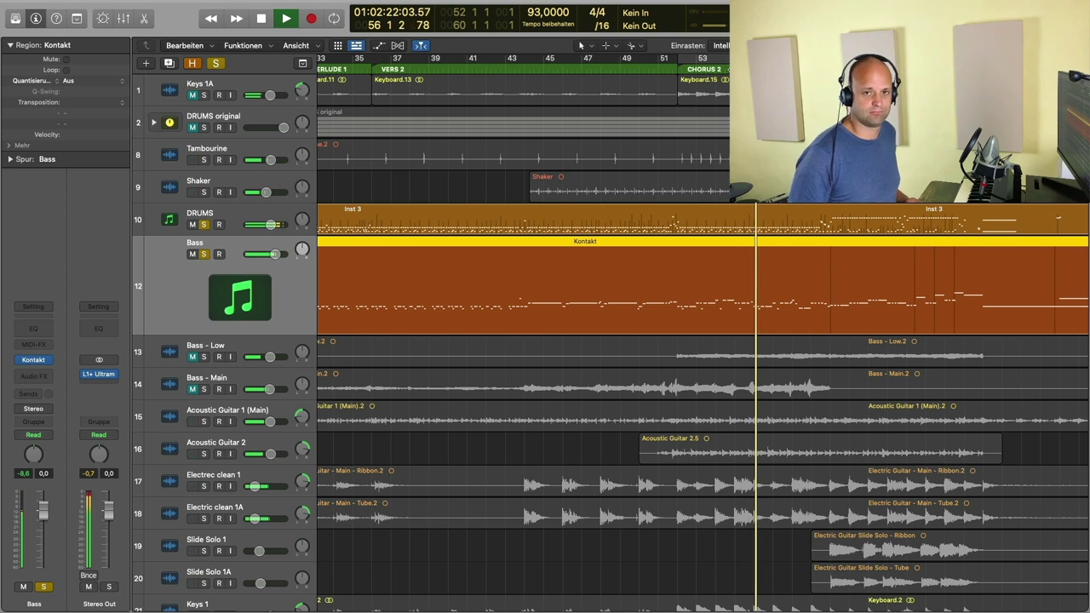
key("space")
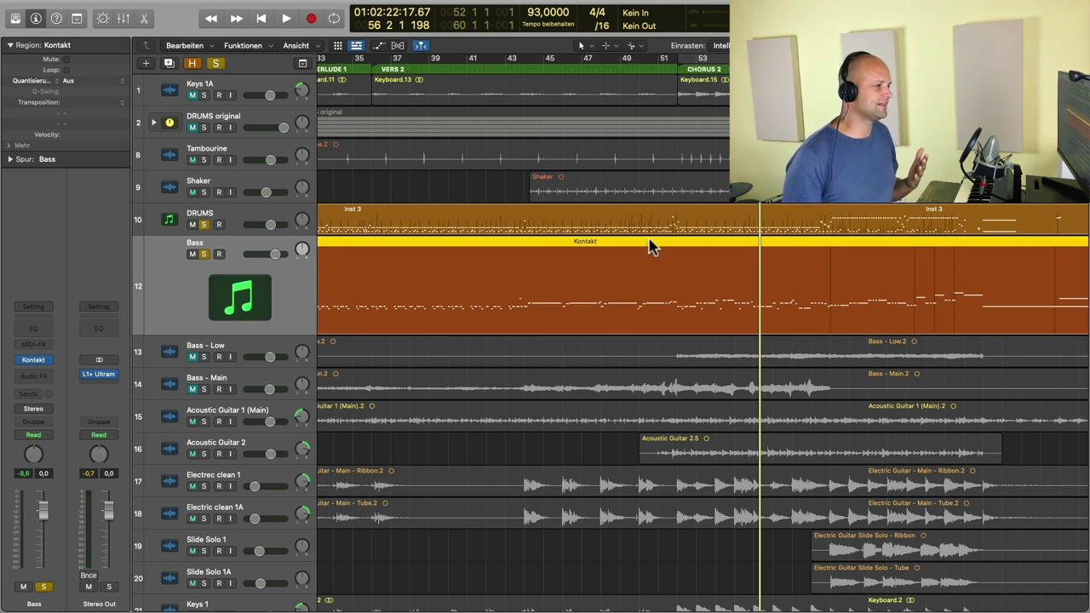
Unsolo the DRUMS and Bass tracks and place the playhead at bar 57 in Chorus 2.
left_click(204, 225)
left_click(204, 253)
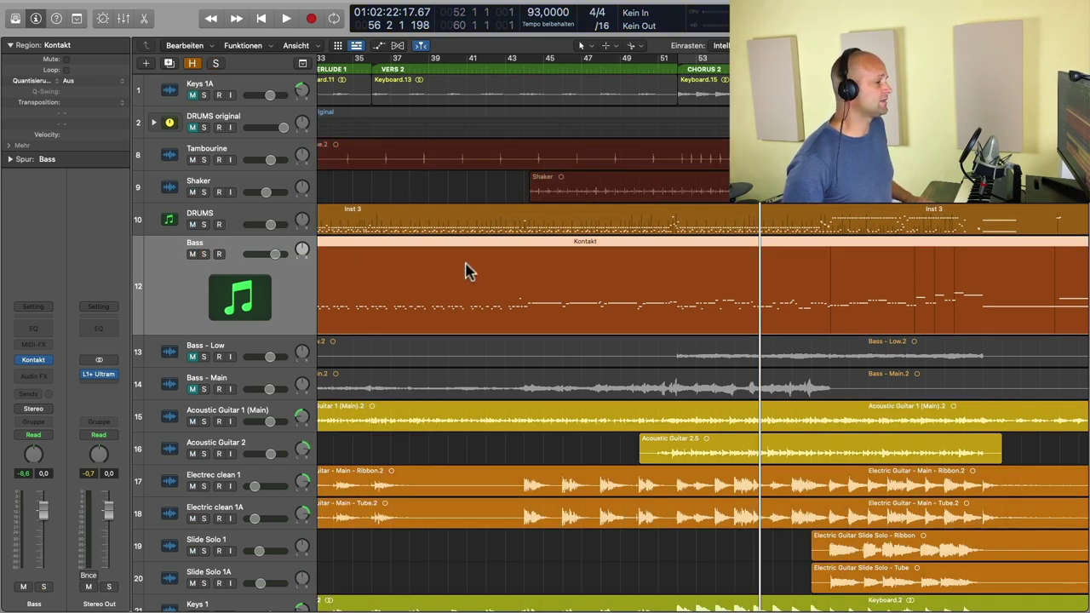
scroll(691, 211, "right", 2)
scroll(691, 211, "right", 3)
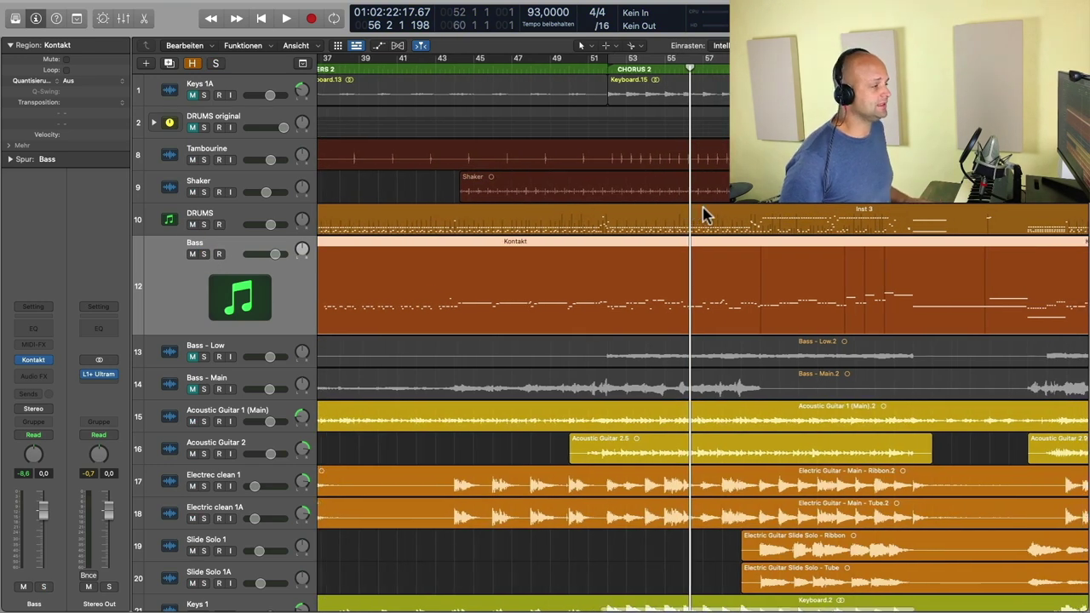
scroll(693, 213, "right", 2)
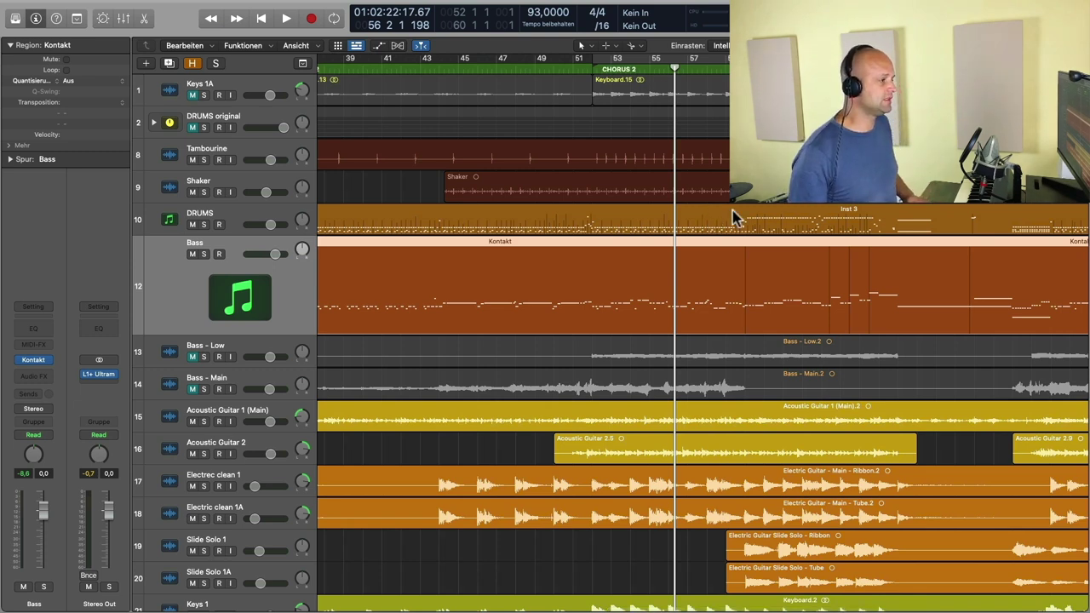
double_click(684, 72)
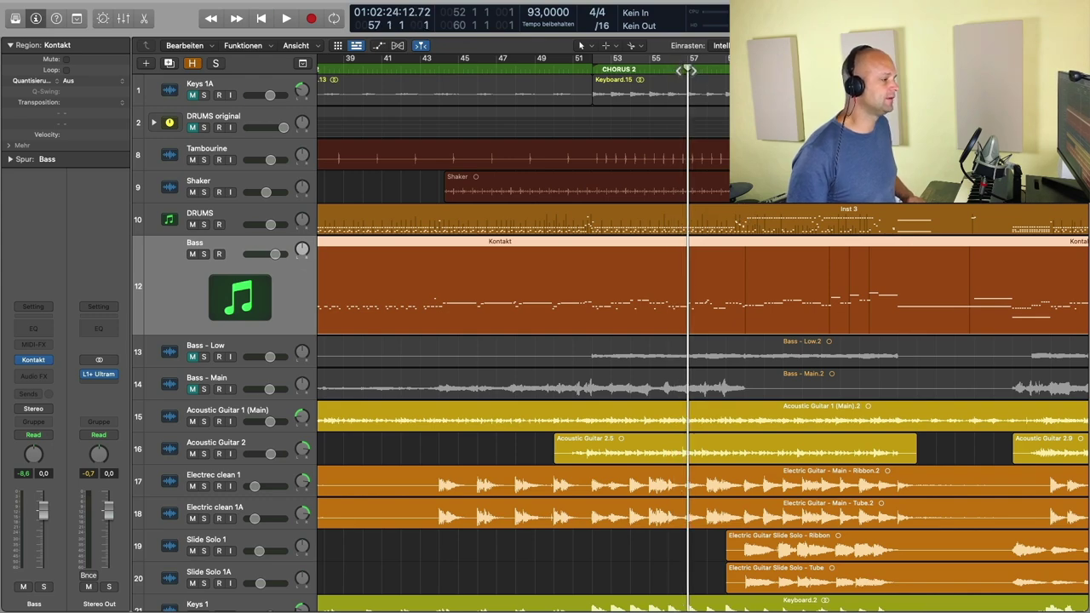
Mute the Vocal - Lead, BVox 1 and BVox 2 tracks while playing from bar 57, and stop playback in bar 60.
scroll(228, 477, "down", 2)
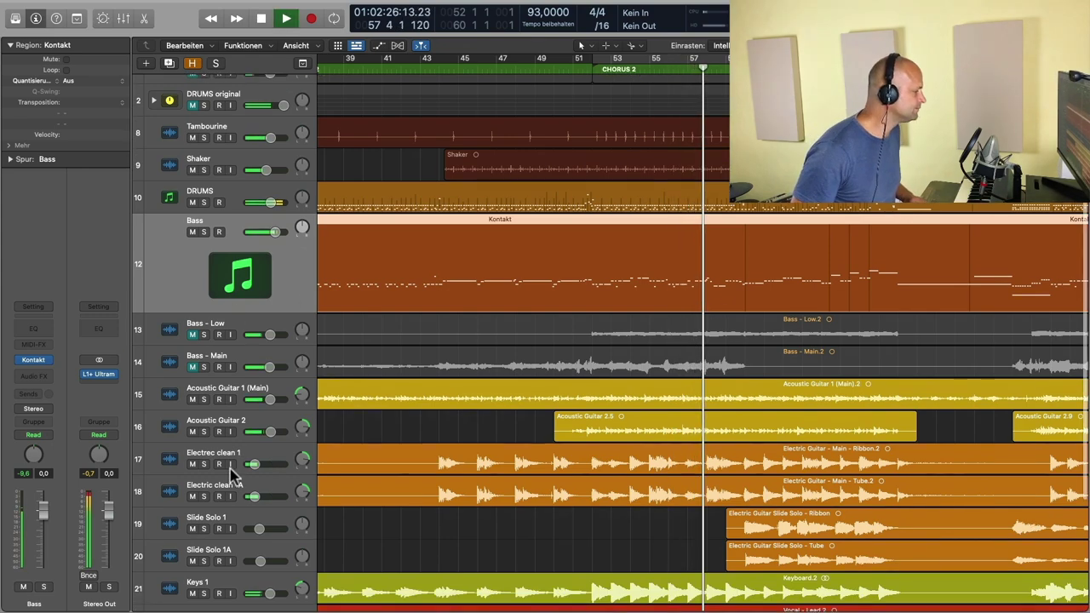
scroll(226, 477, "down", 5)
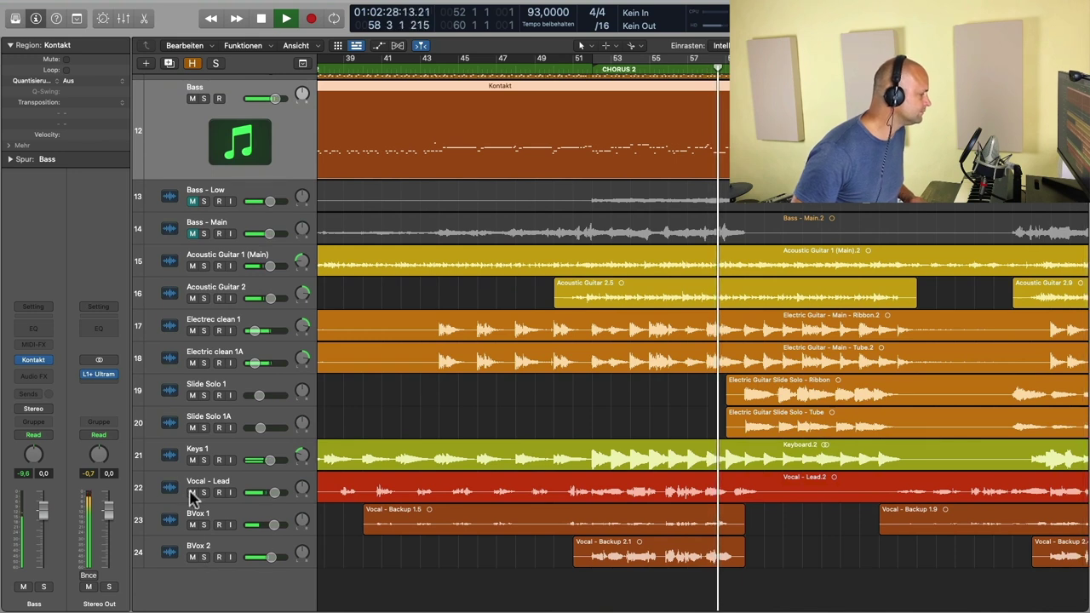
left_click(192, 525)
left_click(192, 557)
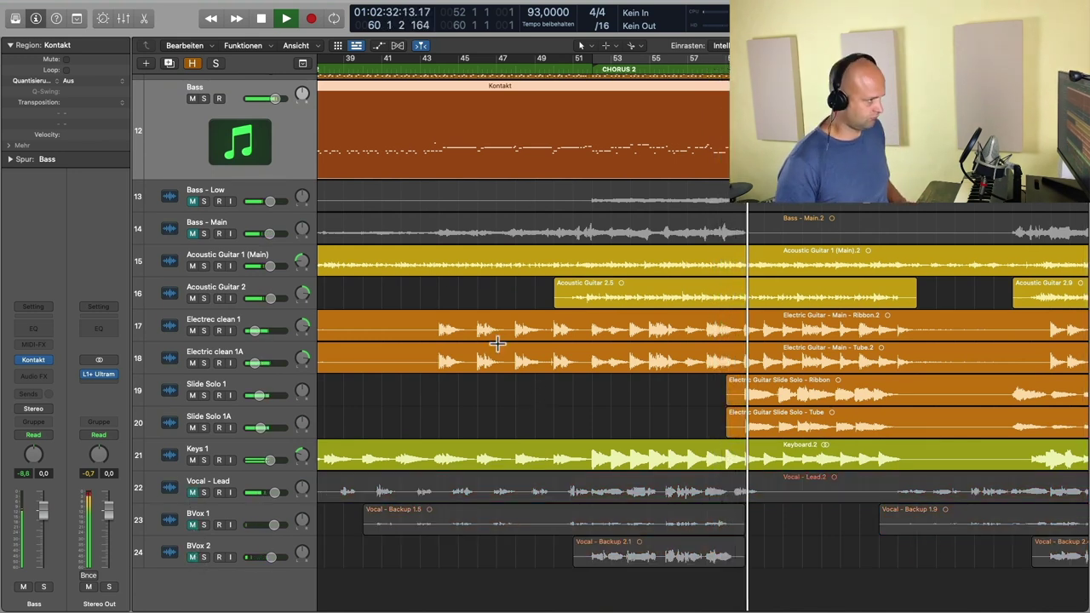
scroll(452, 306, "up", 1)
scroll(452, 306, "up", 3)
key("space")
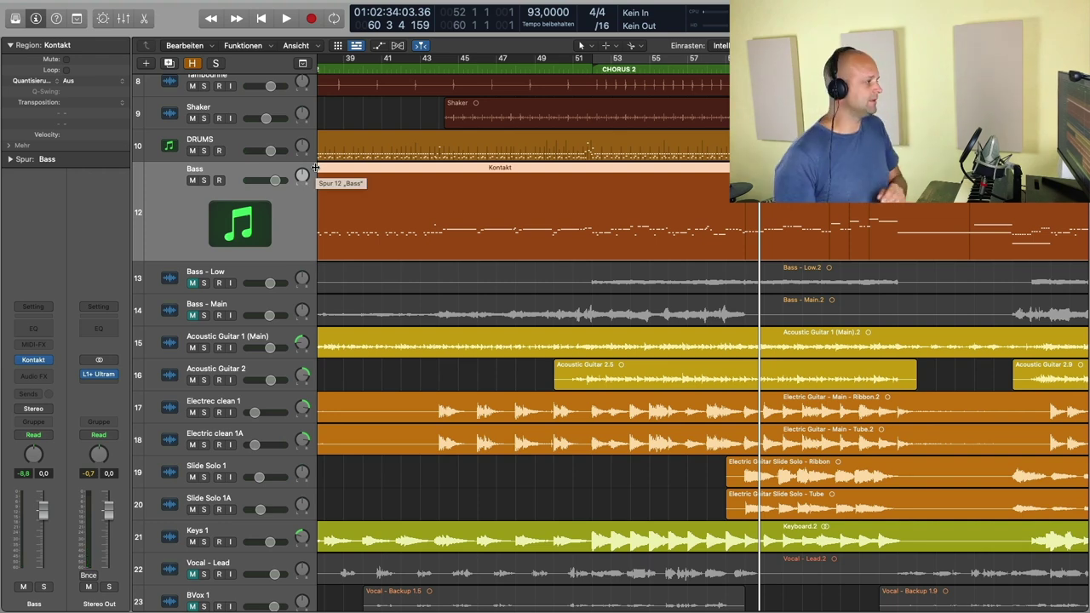
Solo the DRUMS and Bass tracks and play them together from bar 58, just before the end of Chorus 2.
left_click(204, 181)
left_click(717, 63)
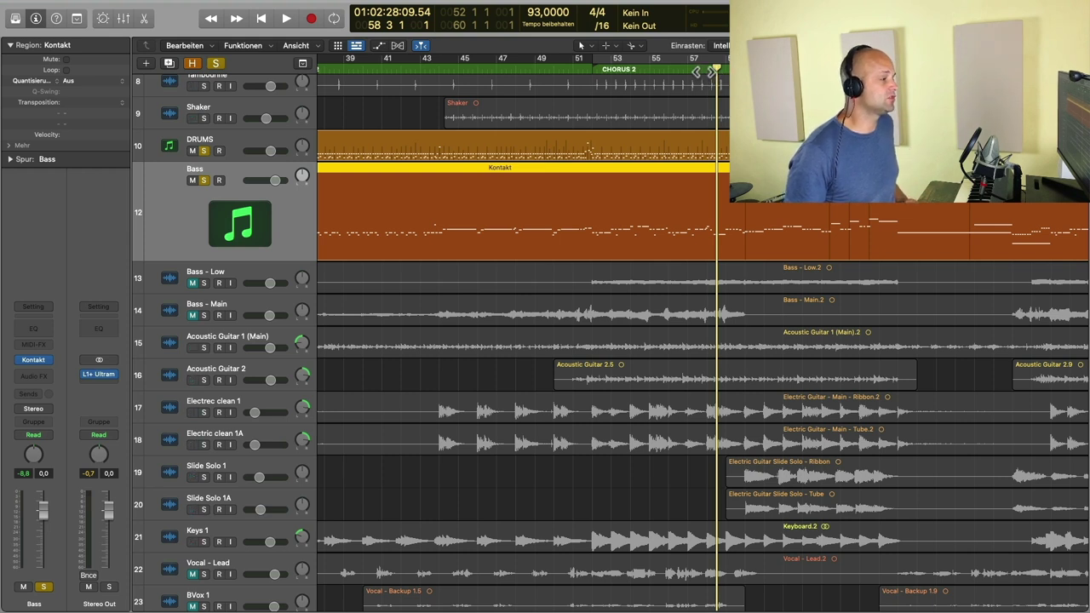
key("space")
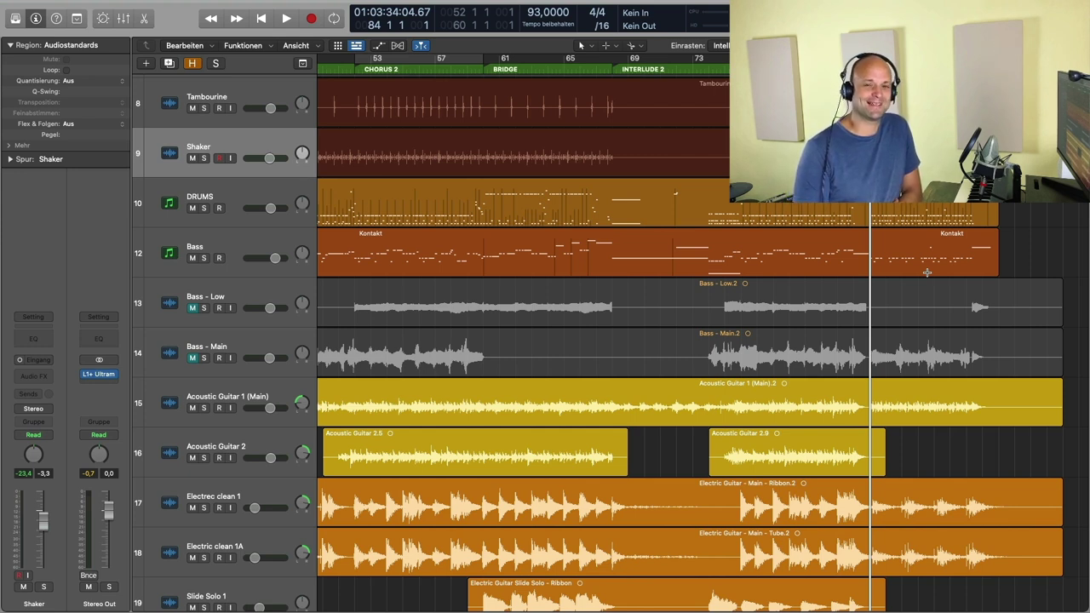
Play the full arrangement with the MIDI bass from bar 84.
key("space")
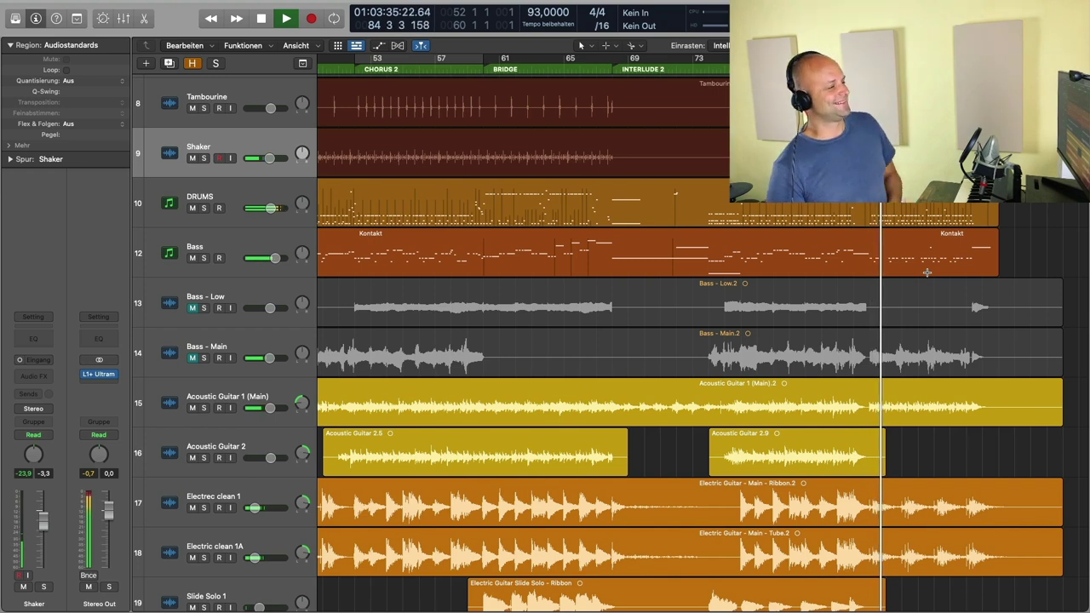